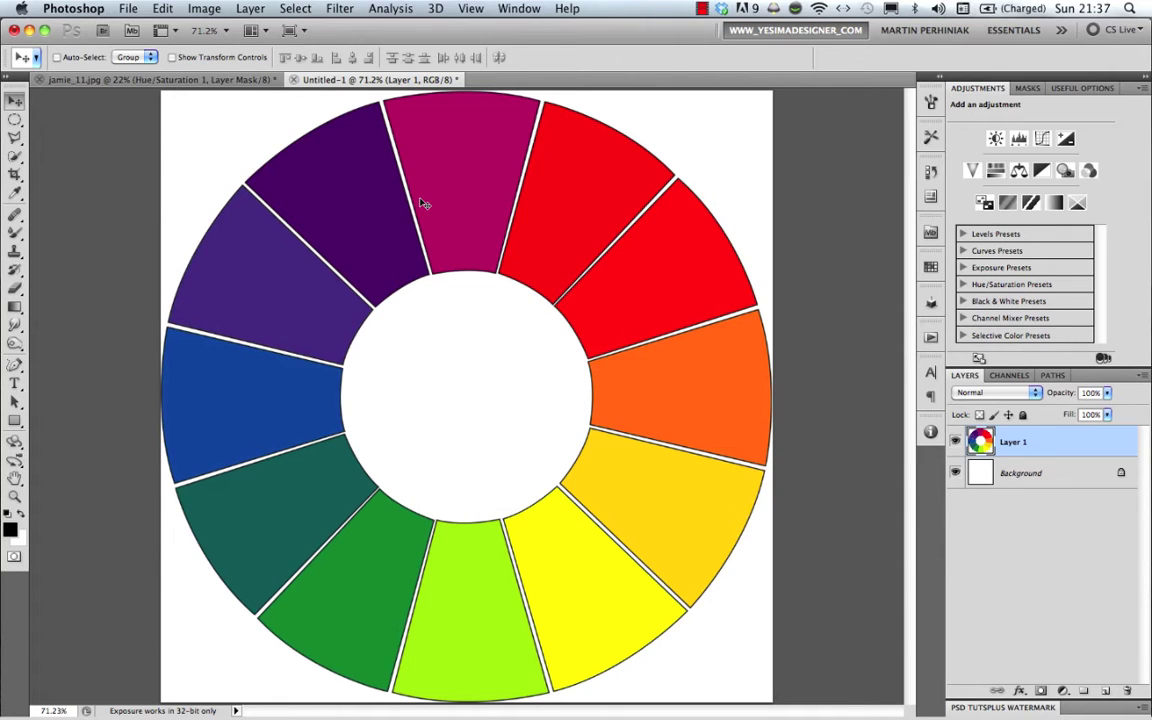
With the Brush tool, bring up the on-canvas HUD colour picker over the wheel's white centre to examine its hue ring
{"action": "key", "text": "b"}
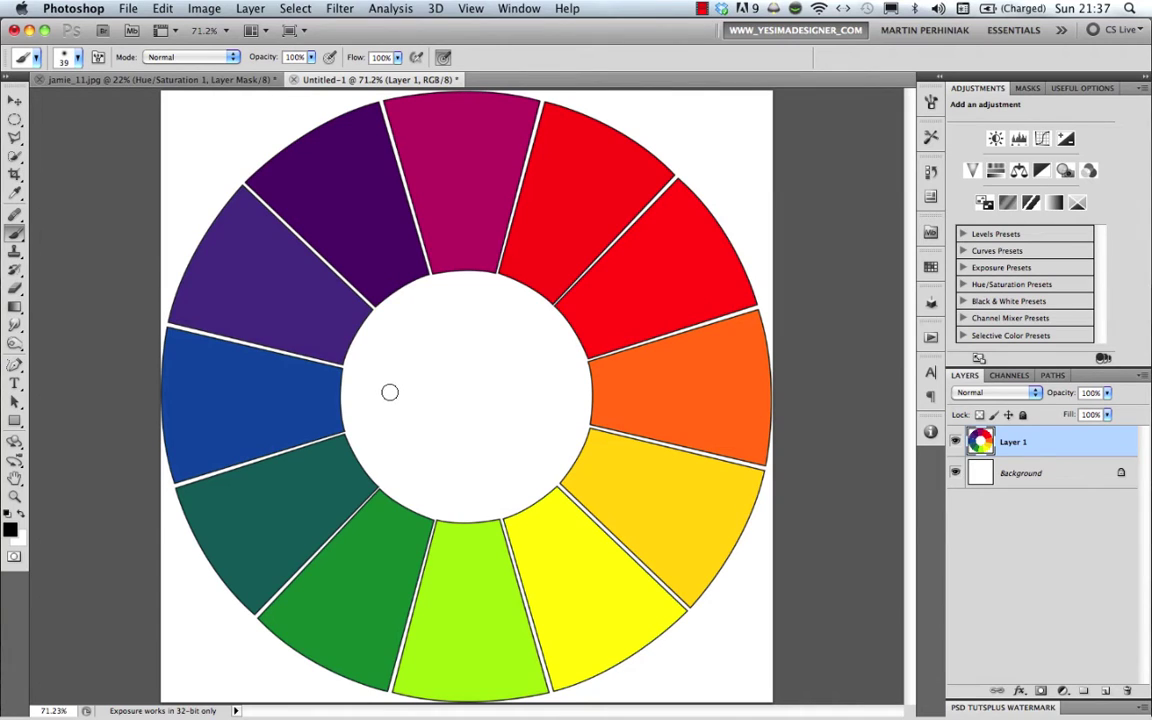
{"action": "left_click", "coordinate": [432, 336]}
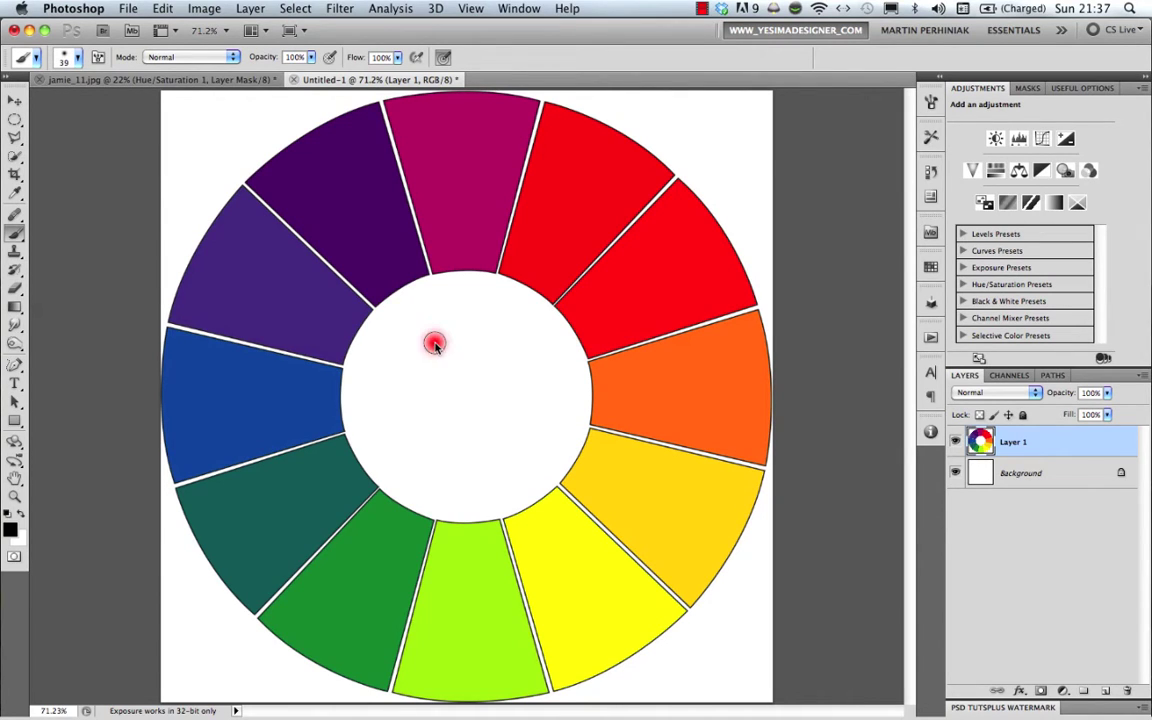
{"action": "left_click", "coordinate": [432, 422], "text": "ctrl+alt+super"}
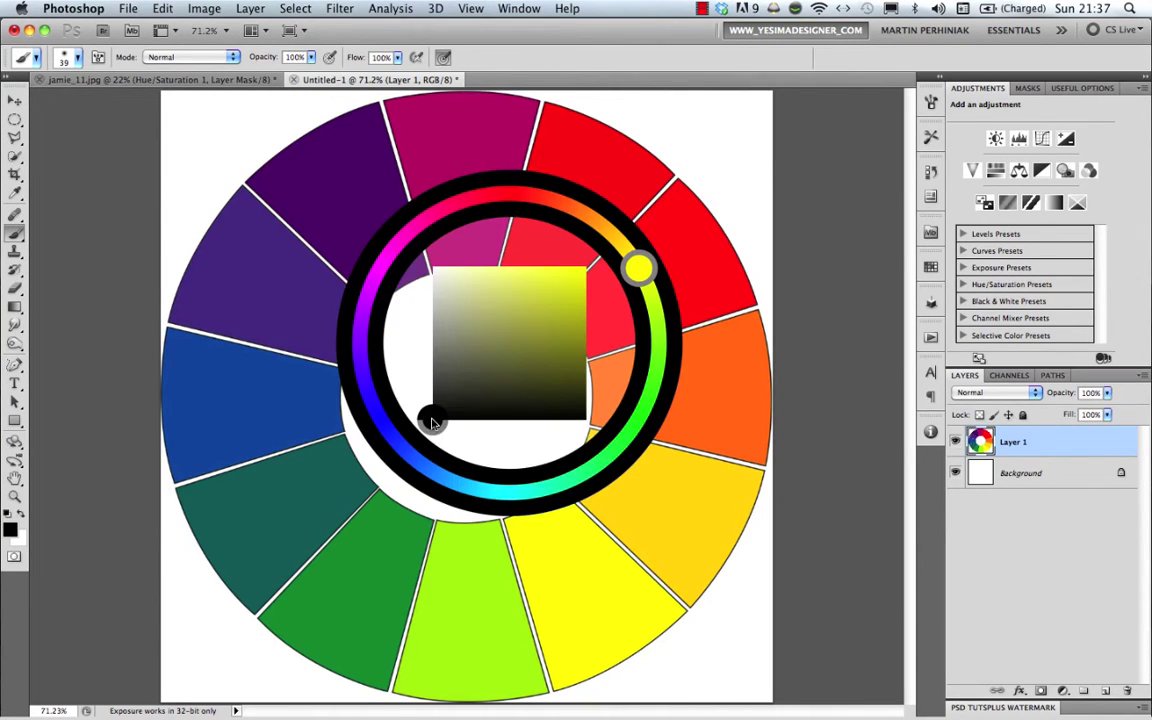
{"action": "left_click_drag", "start_coordinate": [432, 422], "coordinate": [390, 421]}
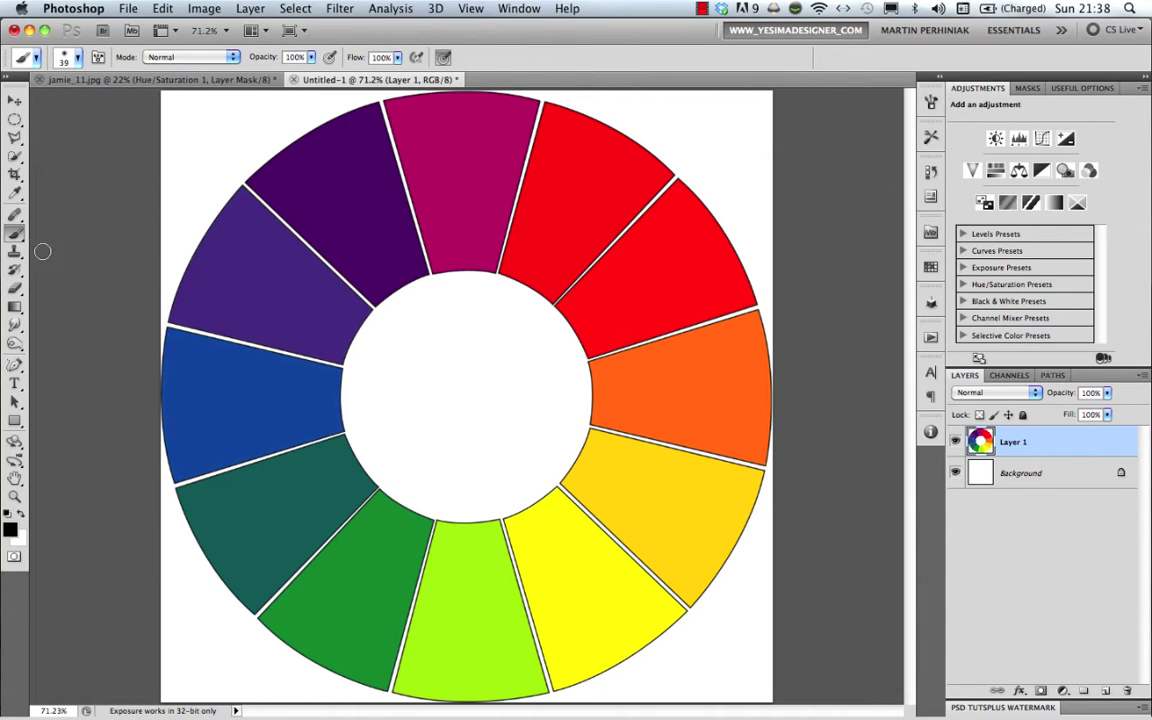
Paint a red spot and an overlapping yellow spot in the white centre beside the orange segment, sampling both colours from the wheel
{"action": "left_click", "coordinate": [15, 232]}
{"action": "left_click", "coordinate": [90, 276]}
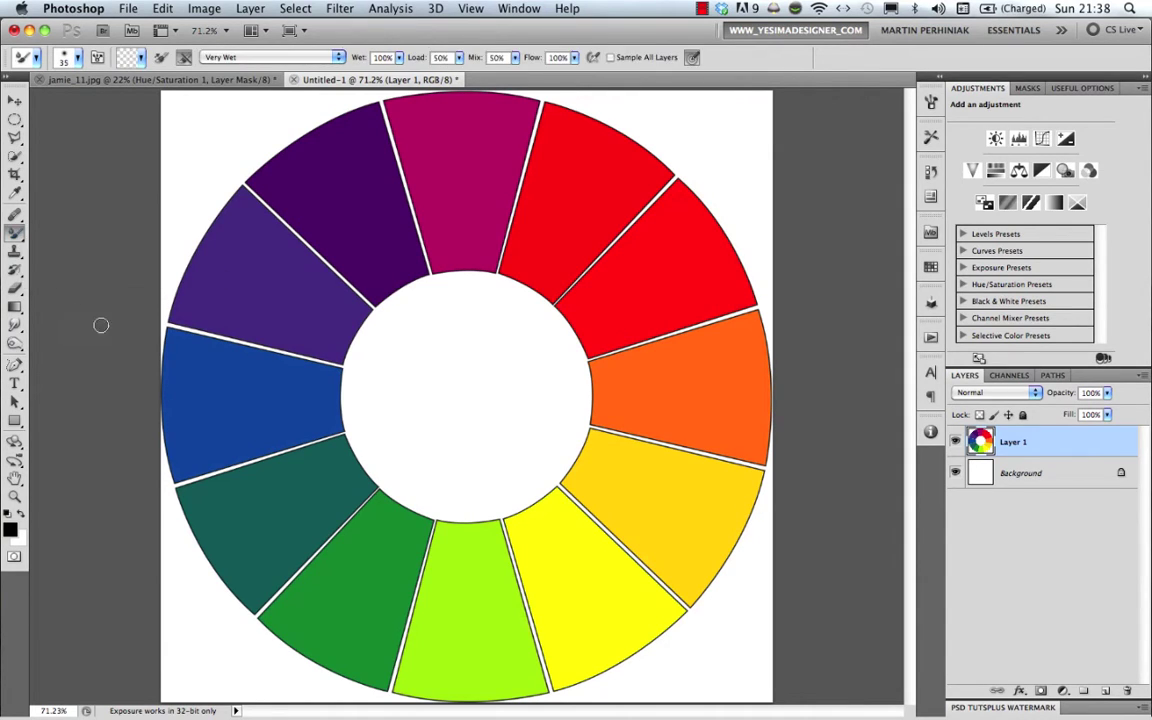
{"action": "left_click_drag", "start_coordinate": [580, 348], "coordinate": [622, 360]}
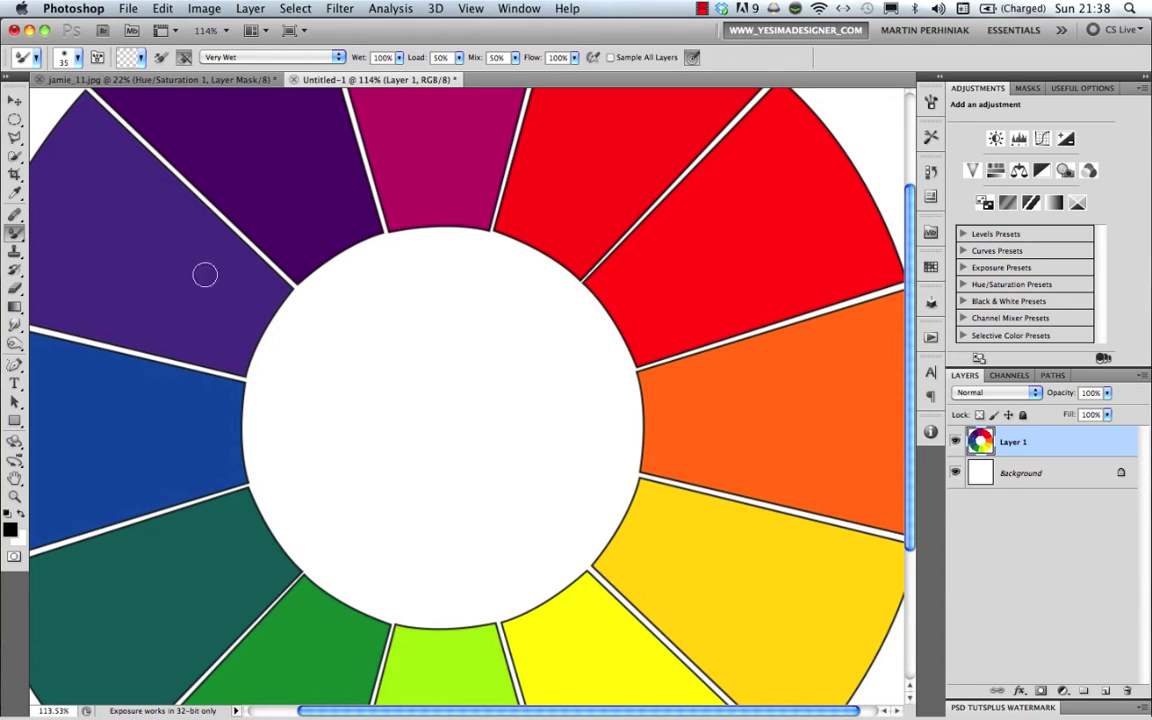
{"action": "key", "text": "shift+b"}
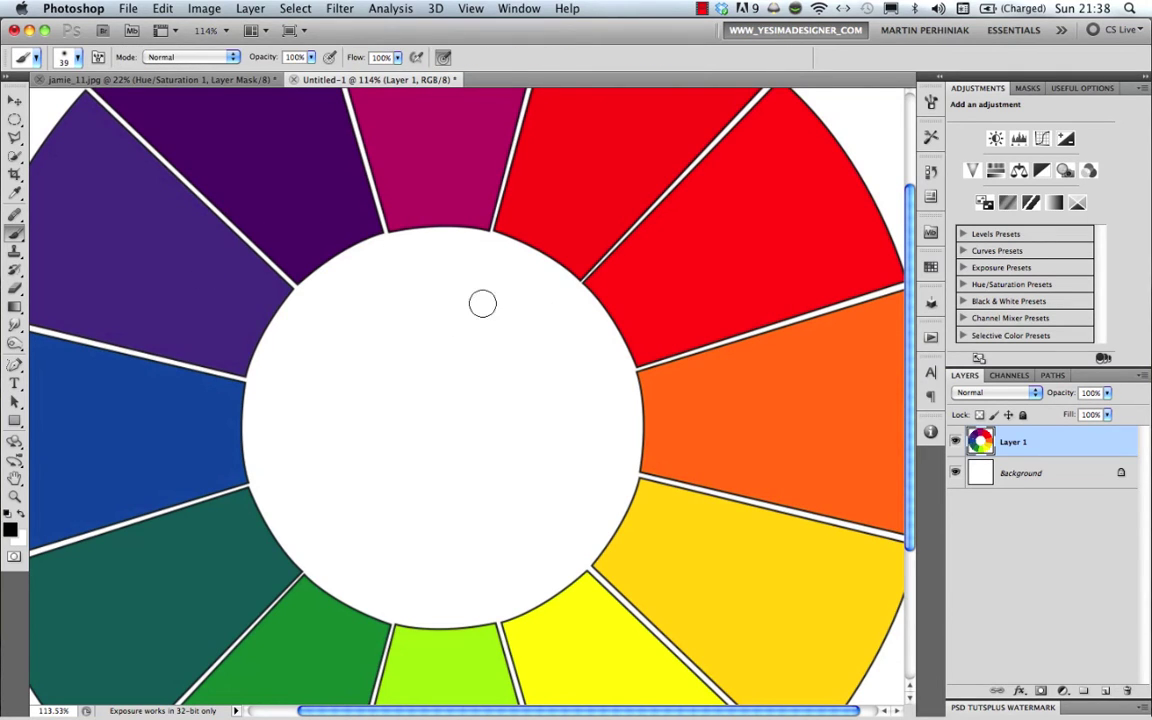
{"action": "left_click", "coordinate": [591, 194], "text": "alt"}
{"action": "left_click_drag", "start_coordinate": [603, 428], "coordinate": [608, 403]}
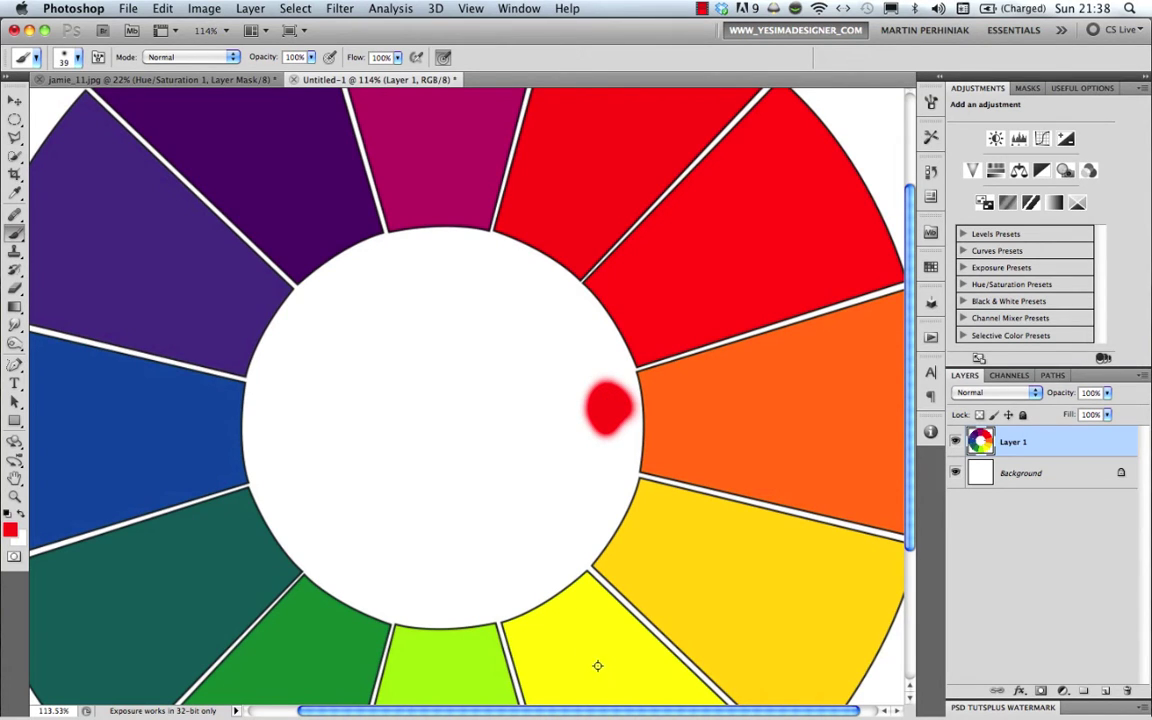
{"action": "left_click", "coordinate": [598, 662], "text": "alt"}
{"action": "left_click_drag", "start_coordinate": [603, 428], "coordinate": [600, 448]}
Blend the red and yellow spots into orange with the Mixer Brush
{"action": "scroll", "coordinate": [640, 428], "scroll_direction": "up", "scroll_amount": 5}
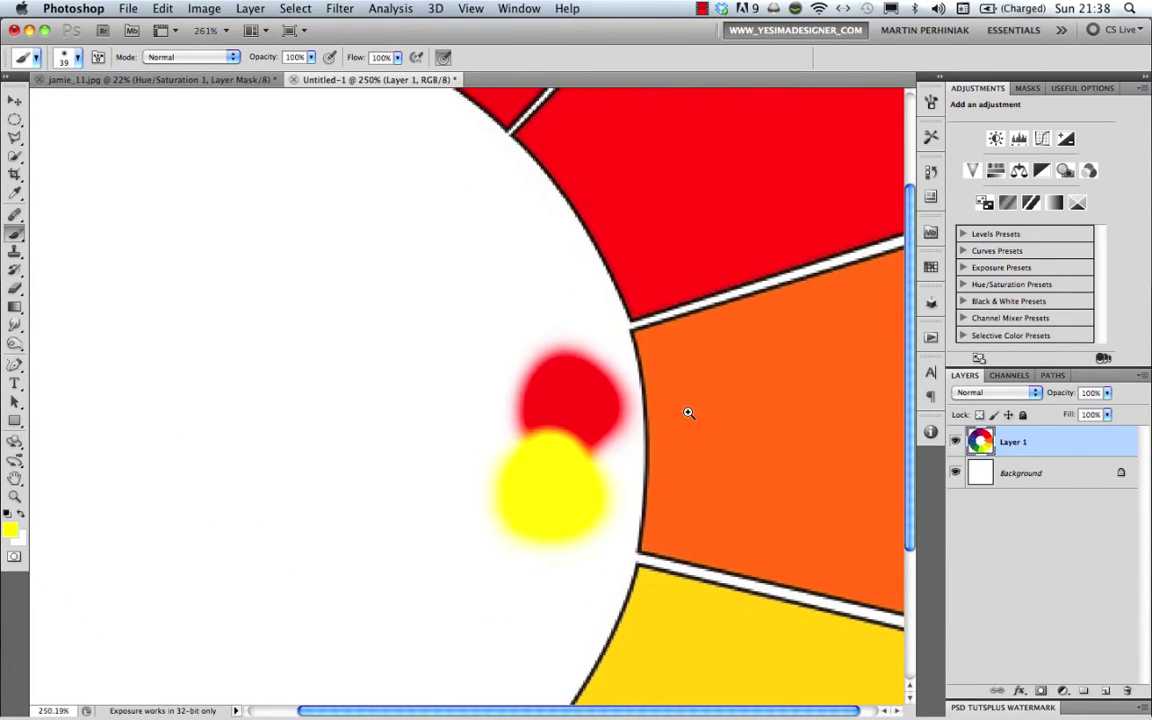
{"action": "key", "text": "shift+b"}
{"action": "mouse_move", "coordinate": [548, 406]}
{"action": "left_mouse_down"}
{"action": "mouse_move", "coordinate": [548, 454]}
{"action": "mouse_move", "coordinate": [577, 448]}
{"action": "mouse_move", "coordinate": [584, 460]}
{"action": "mouse_move", "coordinate": [587, 444]}
{"action": "mouse_move", "coordinate": [546, 441]}
{"action": "mouse_move", "coordinate": [541, 429]}
{"action": "mouse_move", "coordinate": [544, 450]}
{"action": "mouse_move", "coordinate": [530, 433]}
{"action": "mouse_move", "coordinate": [535, 453]}
{"action": "mouse_move", "coordinate": [523, 460]}
{"action": "mouse_move", "coordinate": [577, 454]}
{"action": "mouse_move", "coordinate": [587, 433]}
{"action": "mouse_move", "coordinate": [593, 459]}
{"action": "mouse_move", "coordinate": [564, 438]}
{"action": "mouse_move", "coordinate": [577, 431]}
{"action": "mouse_move", "coordinate": [572, 455]}
{"action": "mouse_move", "coordinate": [540, 465]}
{"action": "mouse_move", "coordinate": [527, 456]}
{"action": "mouse_move", "coordinate": [577, 472]}
{"action": "mouse_move", "coordinate": [605, 460]}
{"action": "mouse_move", "coordinate": [554, 417]}
{"action": "mouse_move", "coordinate": [518, 438]}
{"action": "mouse_move", "coordinate": [556, 452]}
{"action": "mouse_move", "coordinate": [545, 483]}
{"action": "mouse_move", "coordinate": [548, 471]}
{"action": "mouse_move", "coordinate": [564, 476]}
{"action": "mouse_move", "coordinate": [525, 496]}
{"action": "mouse_move", "coordinate": [529, 520]}
{"action": "mouse_move", "coordinate": [570, 554]}
{"action": "mouse_move", "coordinate": [591, 545]}
{"action": "mouse_move", "coordinate": [578, 431]}
{"action": "mouse_move", "coordinate": [541, 327]}
{"action": "mouse_move", "coordinate": [541, 355]}
{"action": "mouse_move", "coordinate": [570, 372]}
{"action": "mouse_move", "coordinate": [591, 338]}
{"action": "mouse_move", "coordinate": [581, 349]}
{"action": "mouse_move", "coordinate": [553, 338]}
{"action": "mouse_move", "coordinate": [565, 417]}
{"action": "mouse_move", "coordinate": [568, 396]}
{"action": "mouse_move", "coordinate": [558, 465]}
{"action": "mouse_move", "coordinate": [580, 459]}
{"action": "mouse_move", "coordinate": [556, 437]}
{"action": "mouse_move", "coordinate": [543, 454]}
{"action": "mouse_move", "coordinate": [563, 457]}
{"action": "mouse_move", "coordinate": [549, 408]}
{"action": "mouse_move", "coordinate": [566, 399]}
{"action": "mouse_move", "coordinate": [570, 453]}
{"action": "left_mouse_up"}
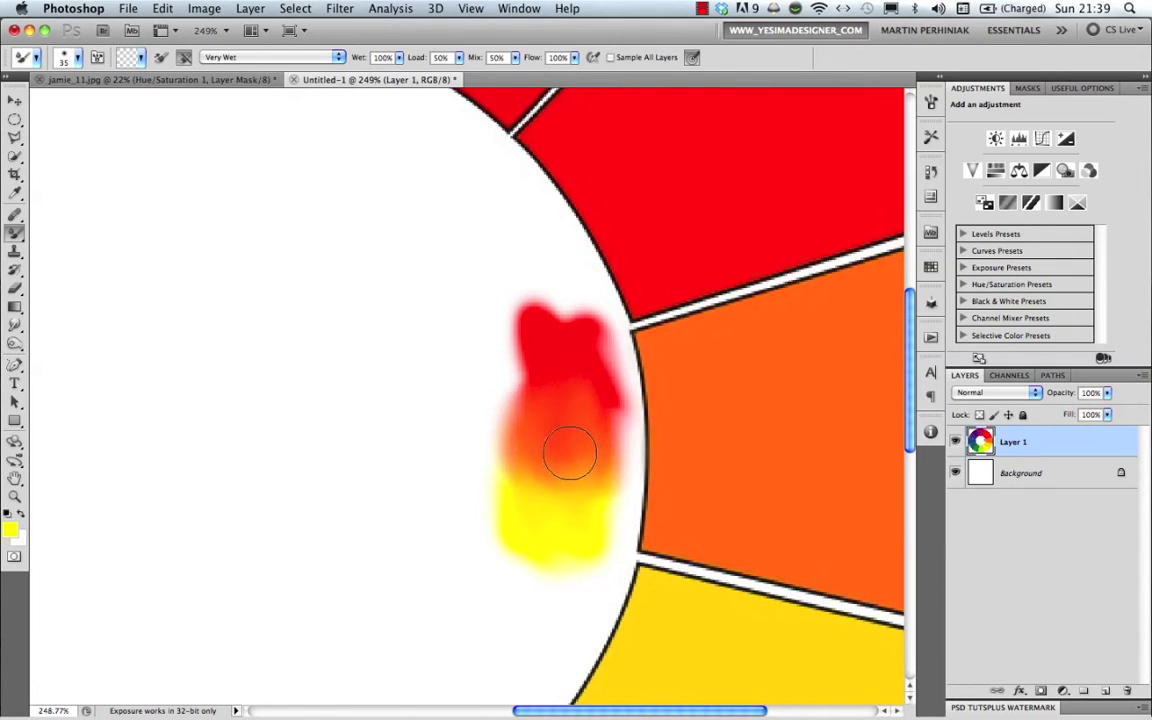
{"action": "key", "text": "super+0"}
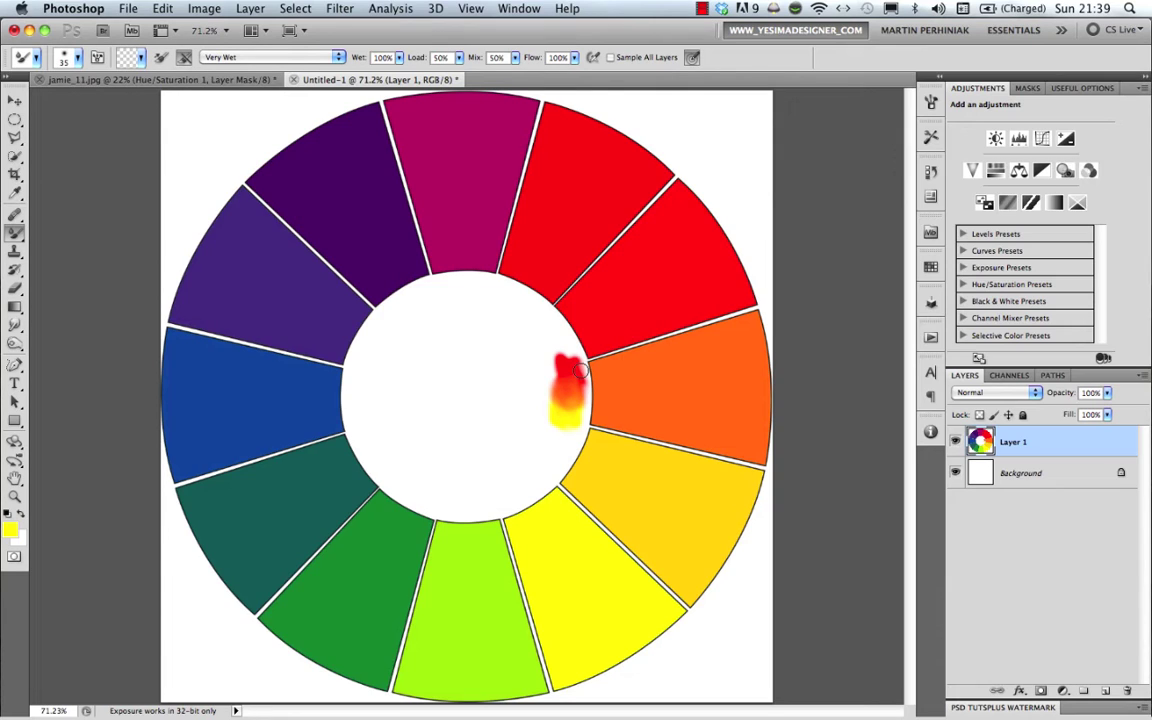
Try a magenta foreground colour with hue 309°, saturation 100% and brightness 100% in the Color Picker
{"action": "left_click", "coordinate": [12, 533]}
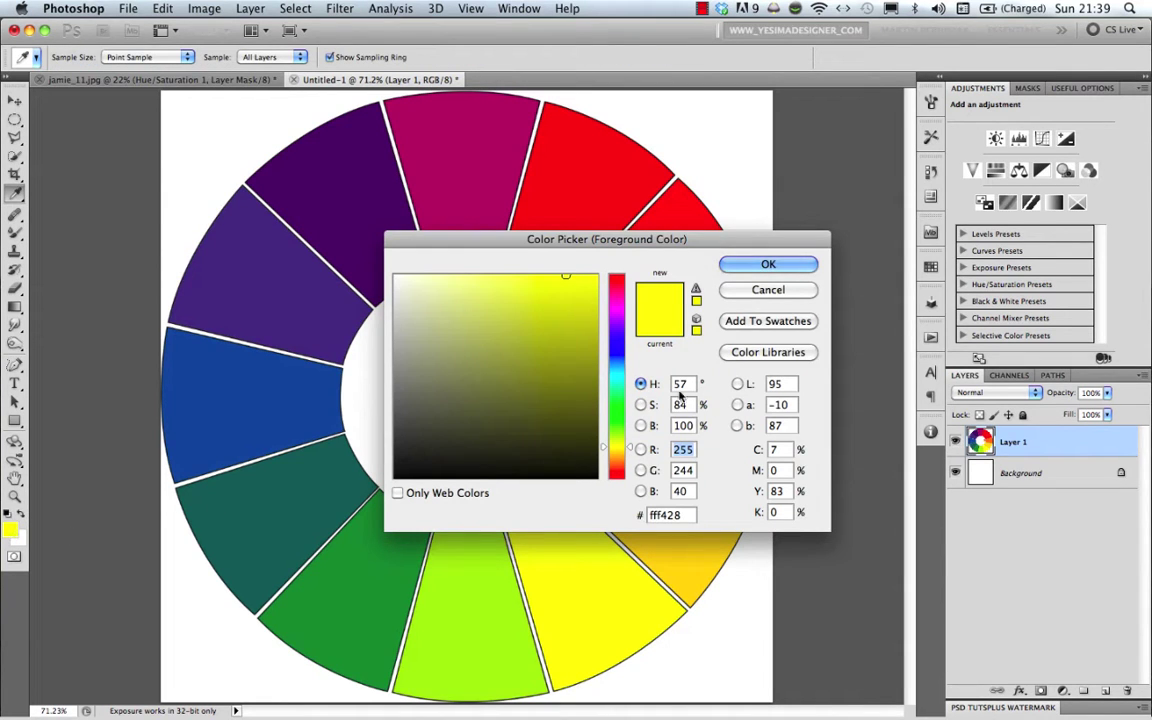
{"action": "left_click", "coordinate": [686, 387]}
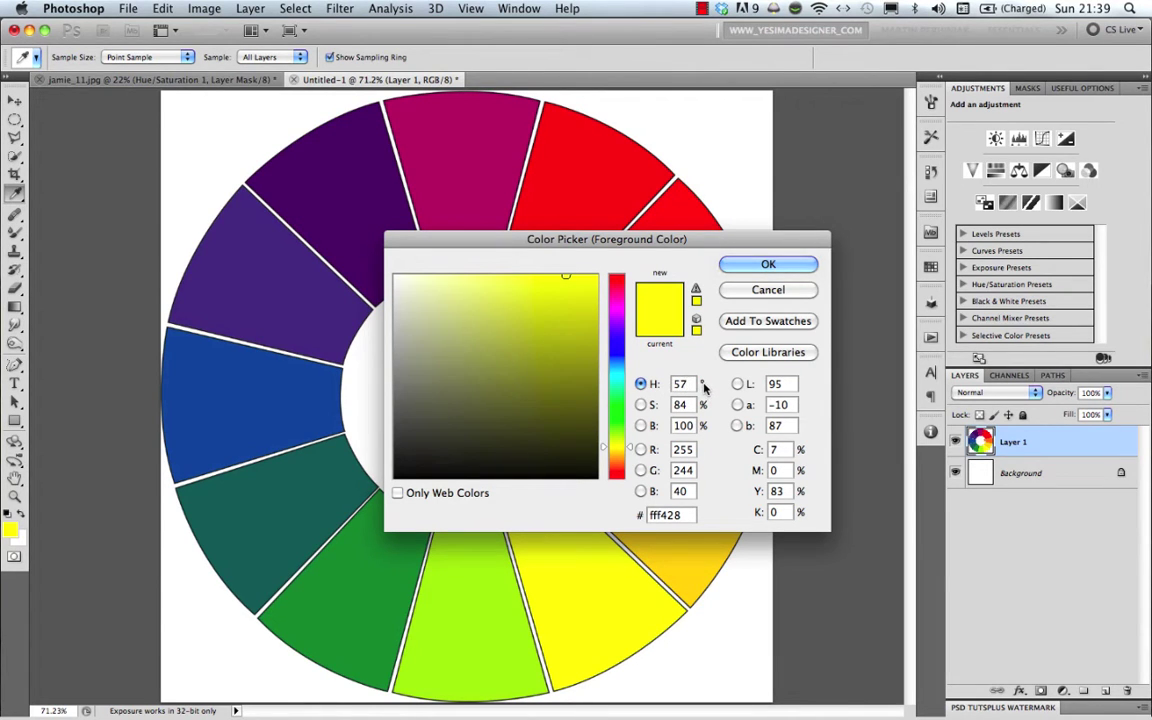
{"action": "left_click_drag", "start_coordinate": [550, 241], "coordinate": [594, 189]}
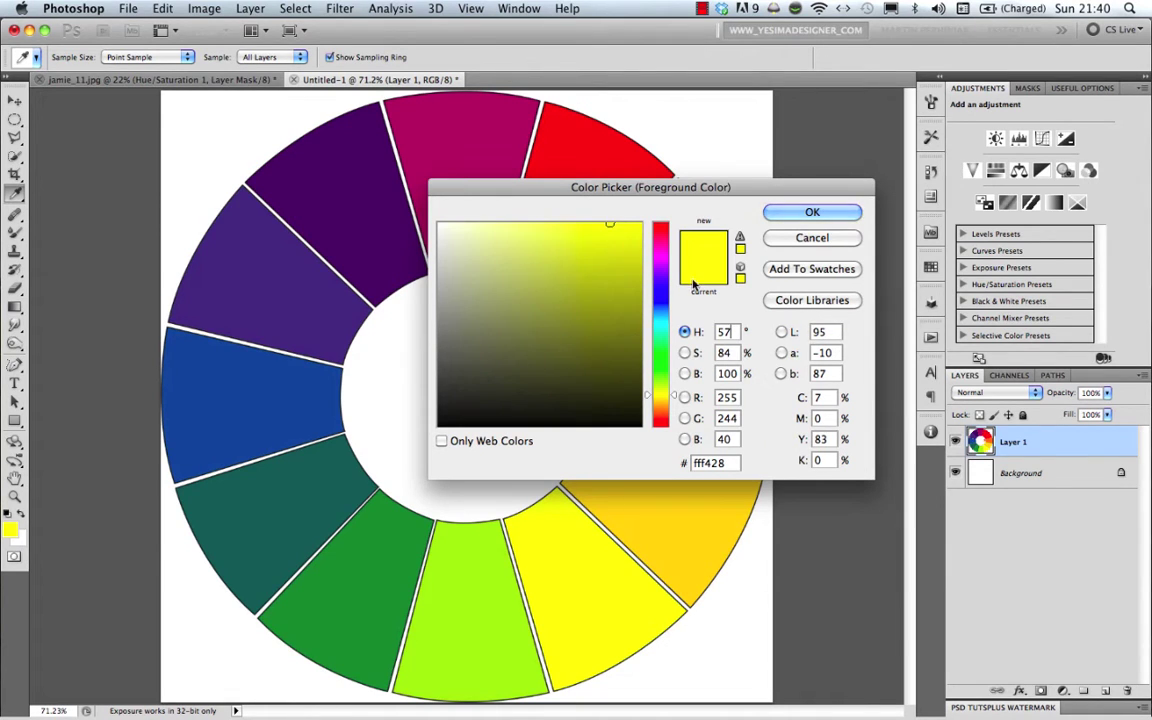
{"action": "left_click_drag", "start_coordinate": [612, 226], "coordinate": [611, 226]}
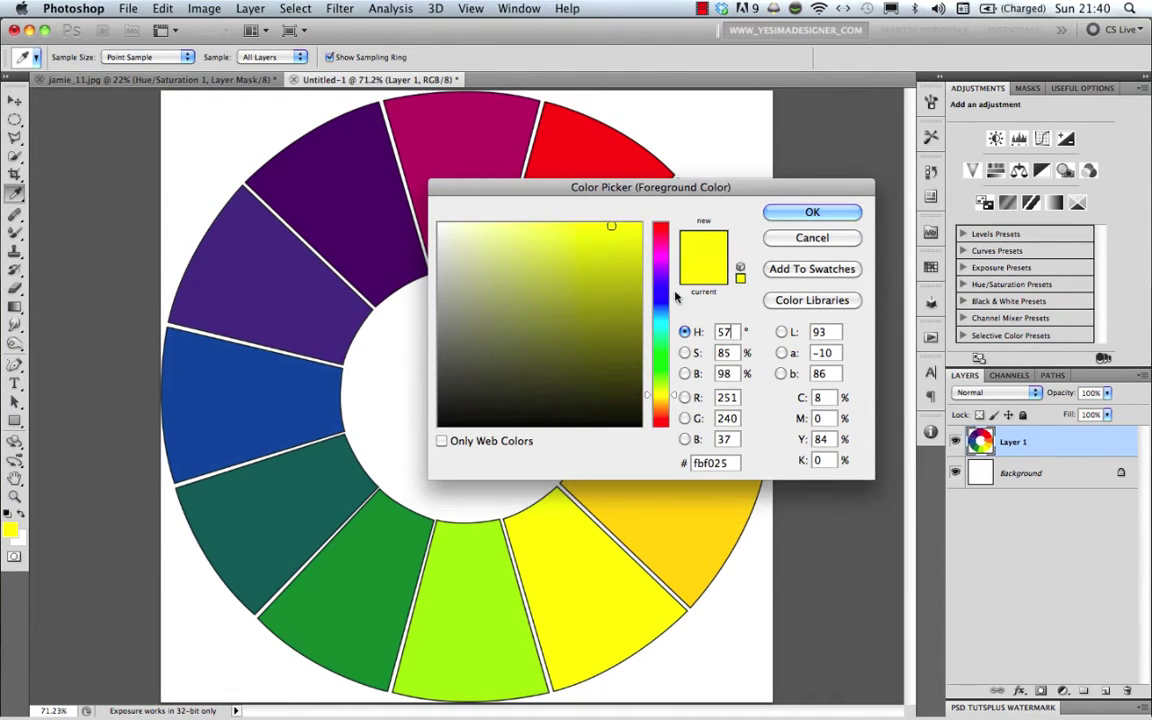
{"action": "left_click_drag", "start_coordinate": [666, 294], "coordinate": [660, 251]}
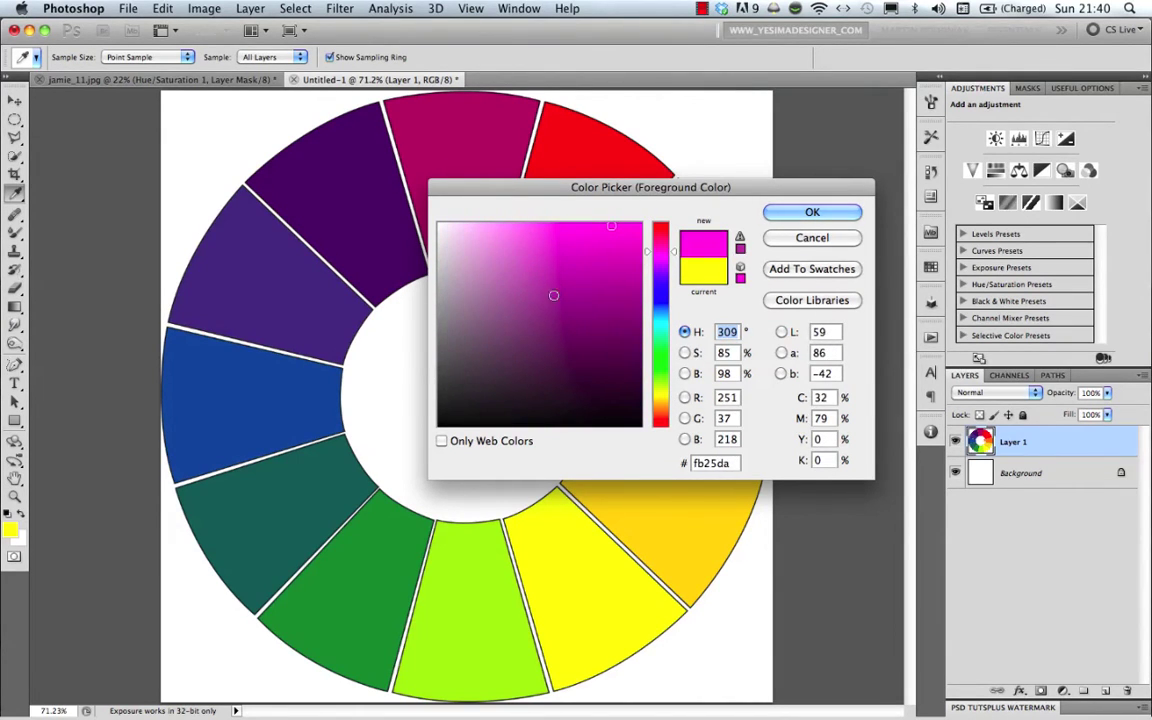
{"action": "left_click_drag", "start_coordinate": [567, 302], "coordinate": [597, 222]}
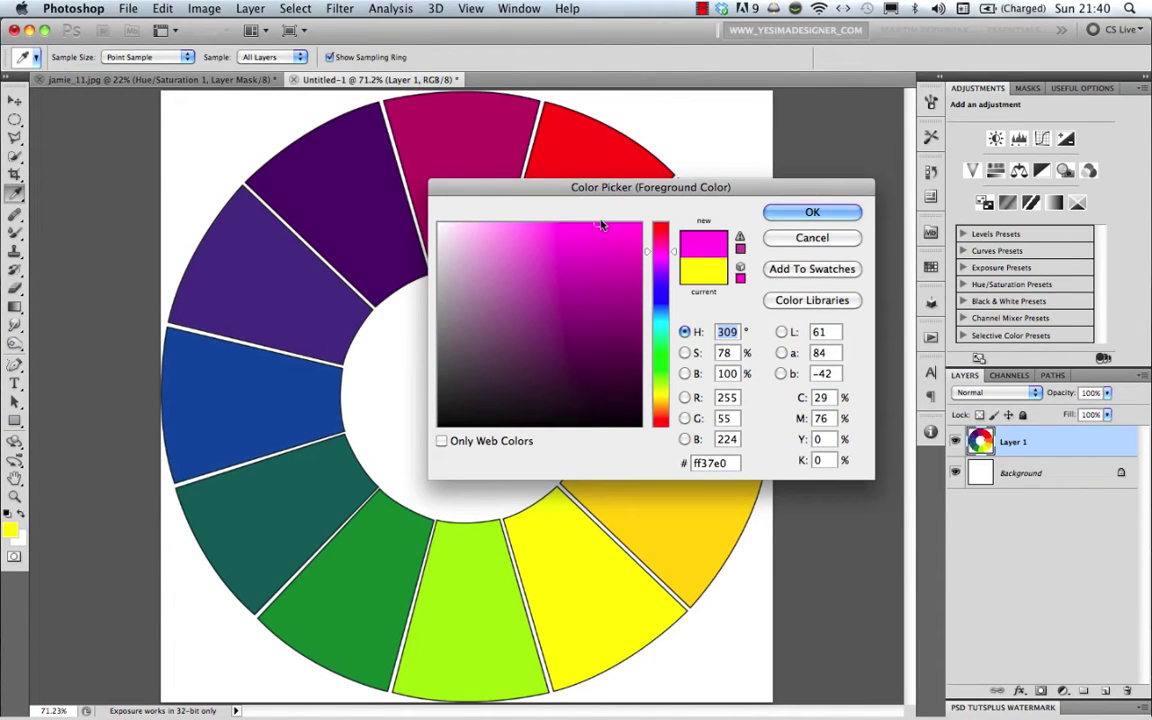
{"action": "left_click_drag", "start_coordinate": [598, 222], "coordinate": [647, 231]}
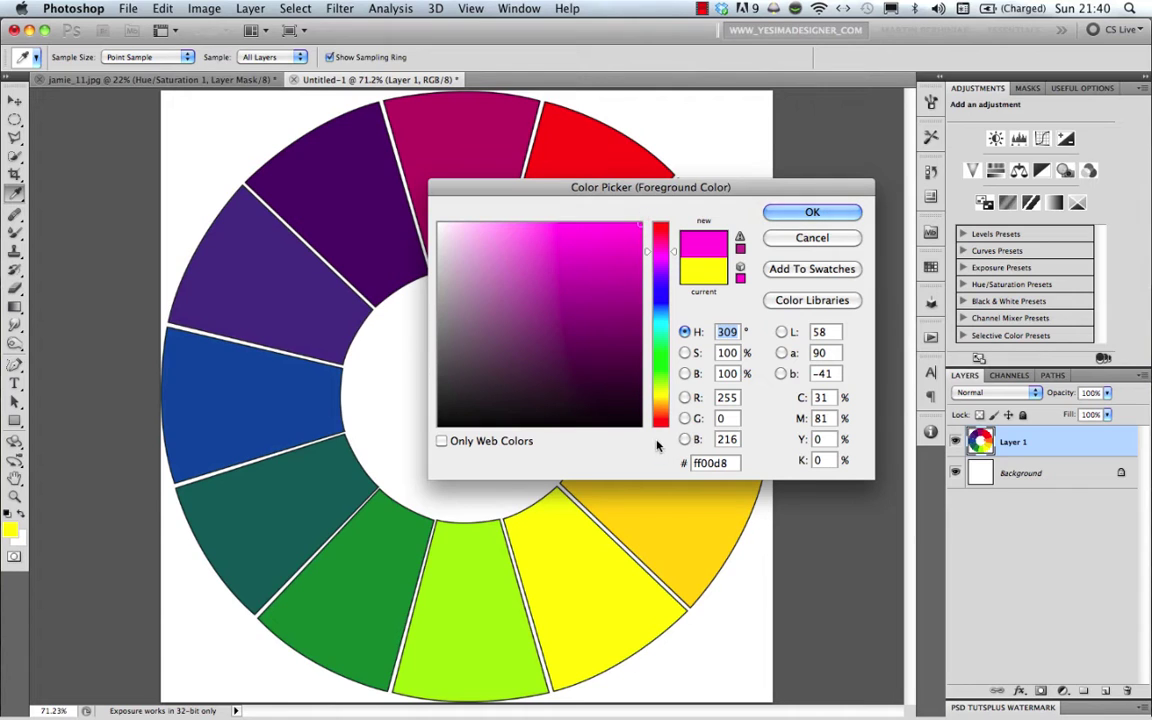
{"action": "mouse_move", "coordinate": [640, 223]}
{"action": "left_mouse_down"}
{"action": "mouse_move", "coordinate": [432, 217]}
{"action": "mouse_move", "coordinate": [441, 230]}
{"action": "mouse_move", "coordinate": [404, 417]}
{"action": "mouse_move", "coordinate": [402, 329]}
{"action": "mouse_move", "coordinate": [425, 215]}
{"action": "mouse_move", "coordinate": [437, 226]}
{"action": "mouse_move", "coordinate": [437, 270]}
{"action": "mouse_move", "coordinate": [393, 378]}
{"action": "mouse_move", "coordinate": [399, 431]}
{"action": "mouse_move", "coordinate": [398, 206]}
{"action": "mouse_move", "coordinate": [440, 226]}
{"action": "mouse_move", "coordinate": [414, 429]}
{"action": "mouse_move", "coordinate": [410, 279]}
{"action": "mouse_move", "coordinate": [411, 417]}
{"action": "mouse_move", "coordinate": [642, 436]}
{"action": "mouse_move", "coordinate": [655, 216]}
{"action": "left_mouse_up"}
{"action": "left_click", "coordinate": [812, 237]}
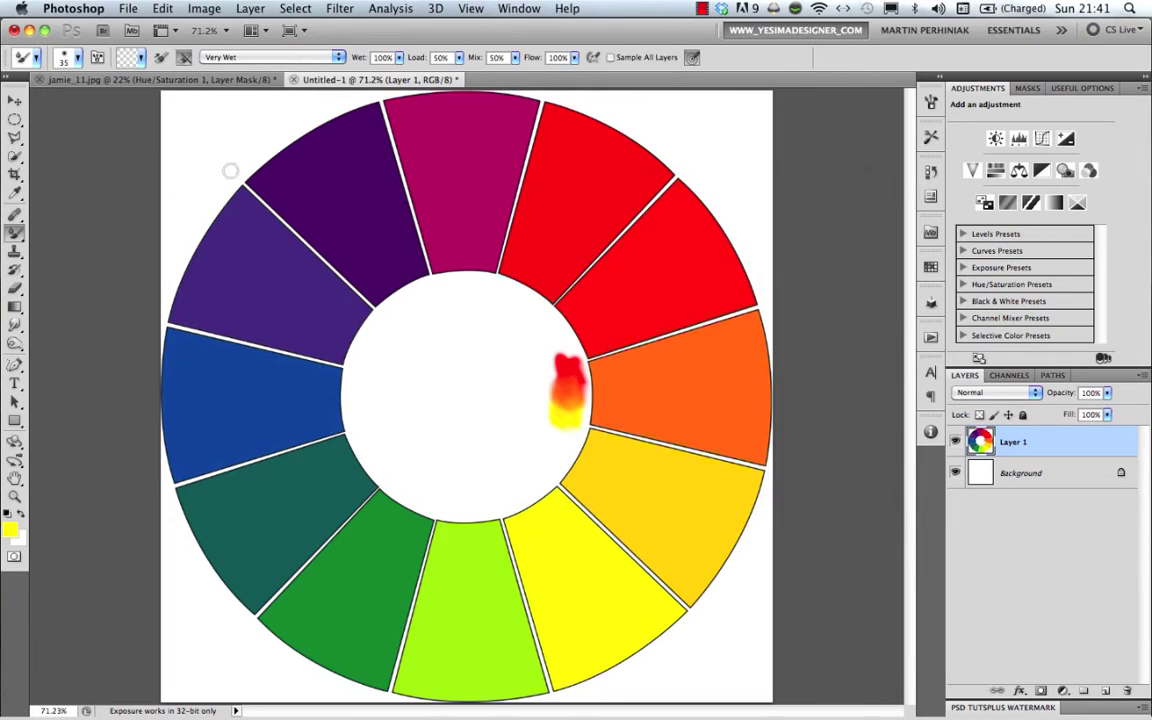
Switch to jamie_11.jpg and examine the mask of the Hue/Saturation 1 layer on its own
{"action": "left_click", "coordinate": [160, 81]}
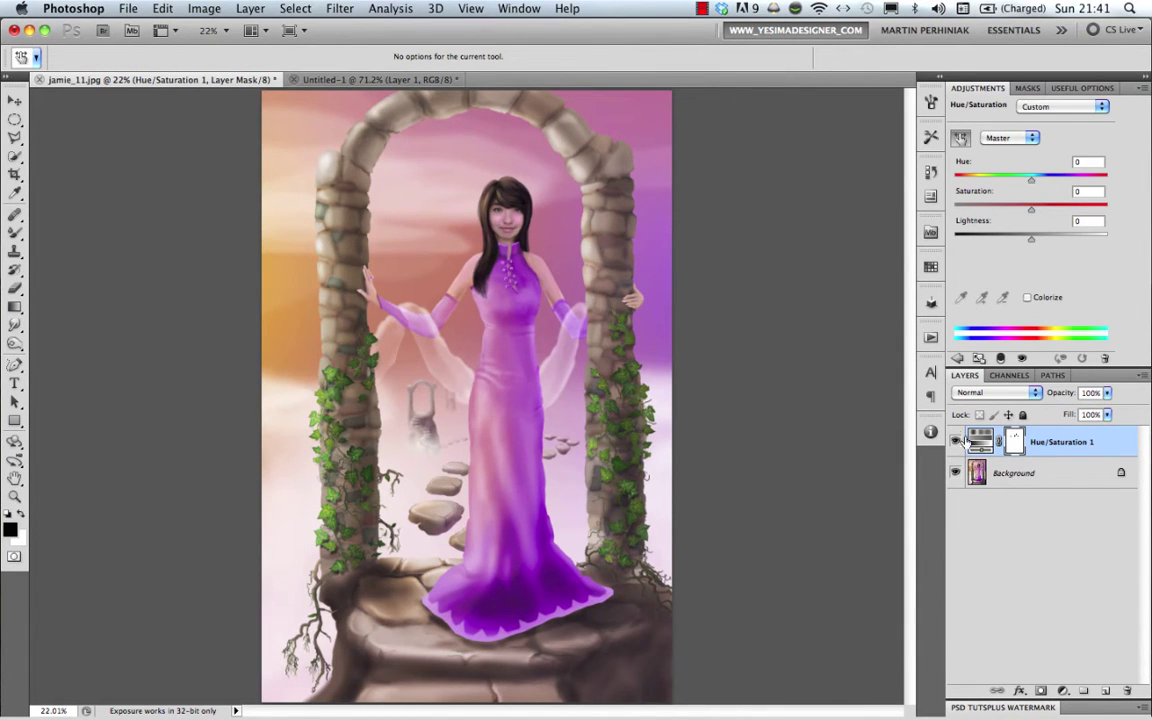
{"action": "left_click", "coordinate": [1015, 443], "text": "alt"}
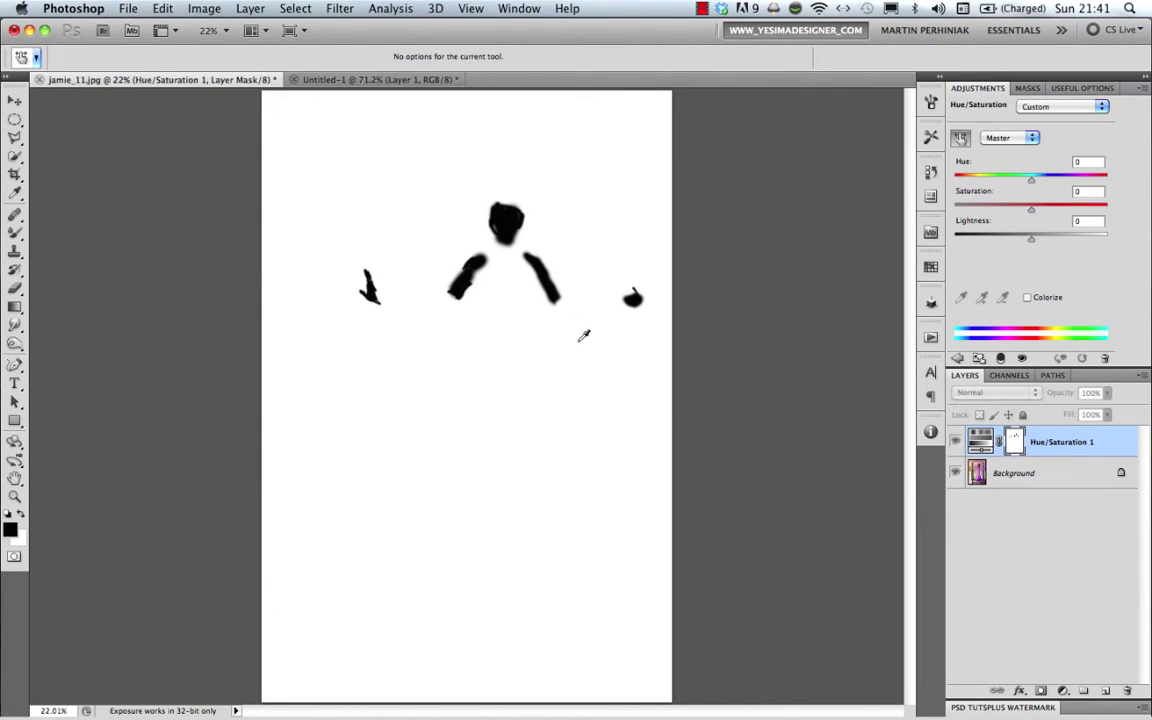
{"action": "left_click", "coordinate": [1013, 440], "text": "alt"}
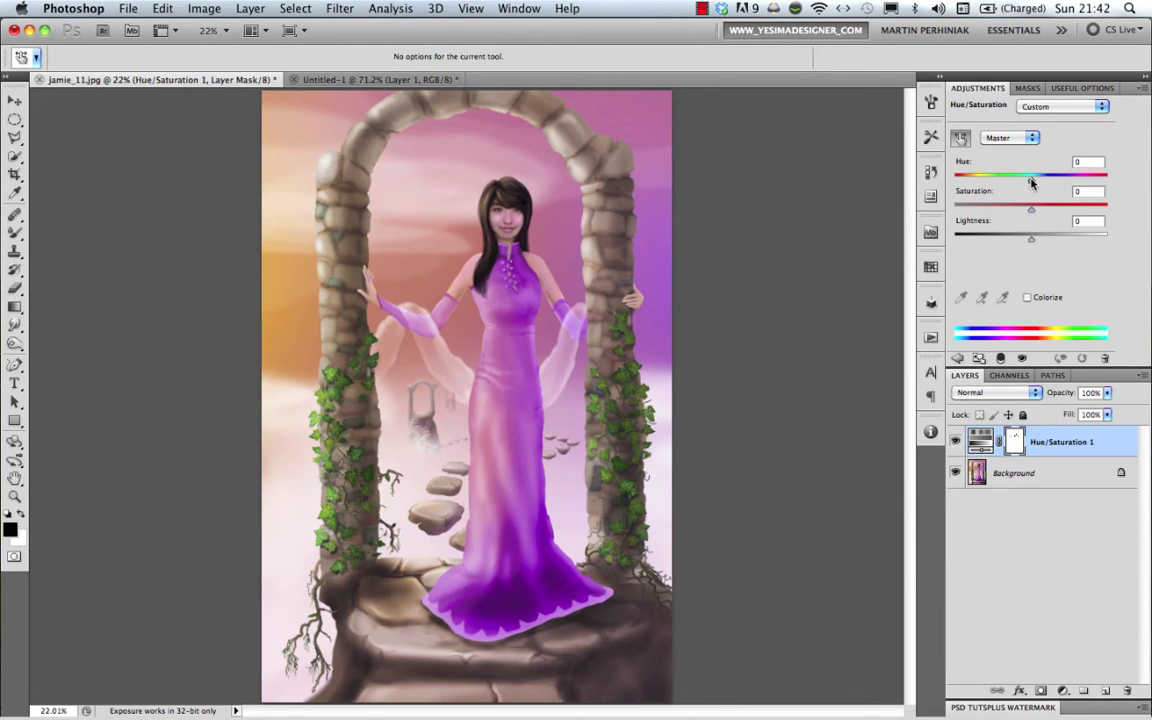
Try hue shifts of -180 and +180 on the Hue/Saturation 1 layer, toggling its visibility to compare with the original colours
{"action": "left_click_drag", "start_coordinate": [1031, 183], "coordinate": [860, 165]}
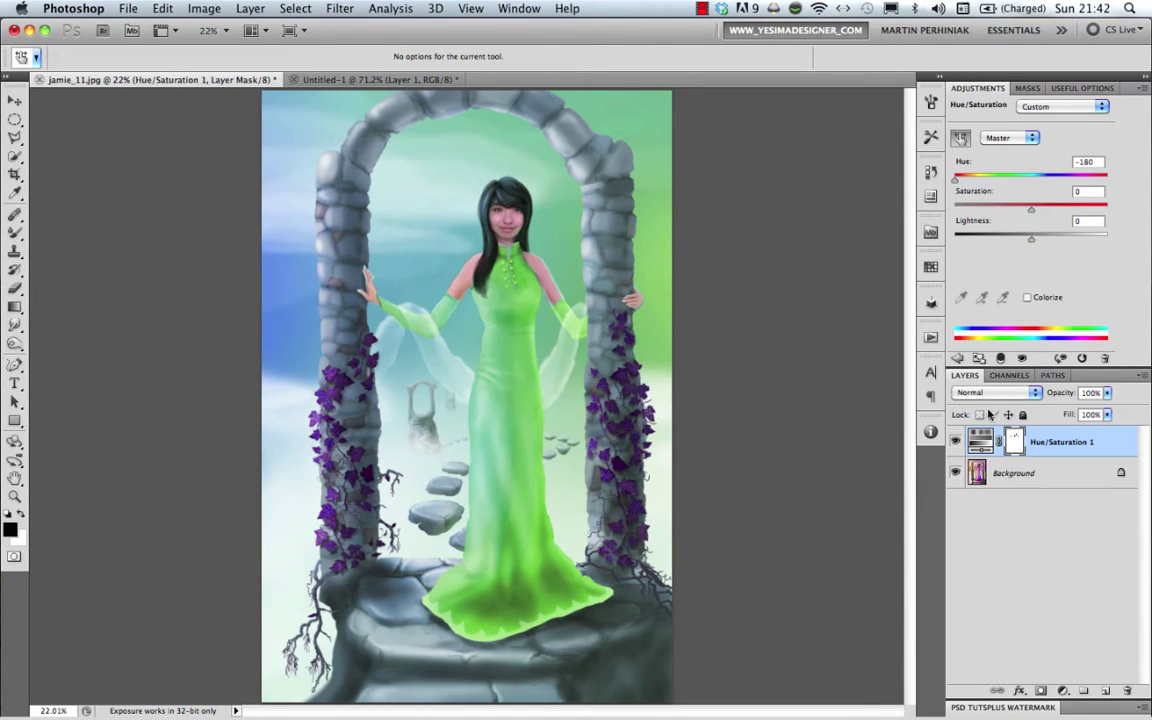
{"action": "left_click", "coordinate": [954, 443]}
{"action": "left_click", "coordinate": [954, 443]}
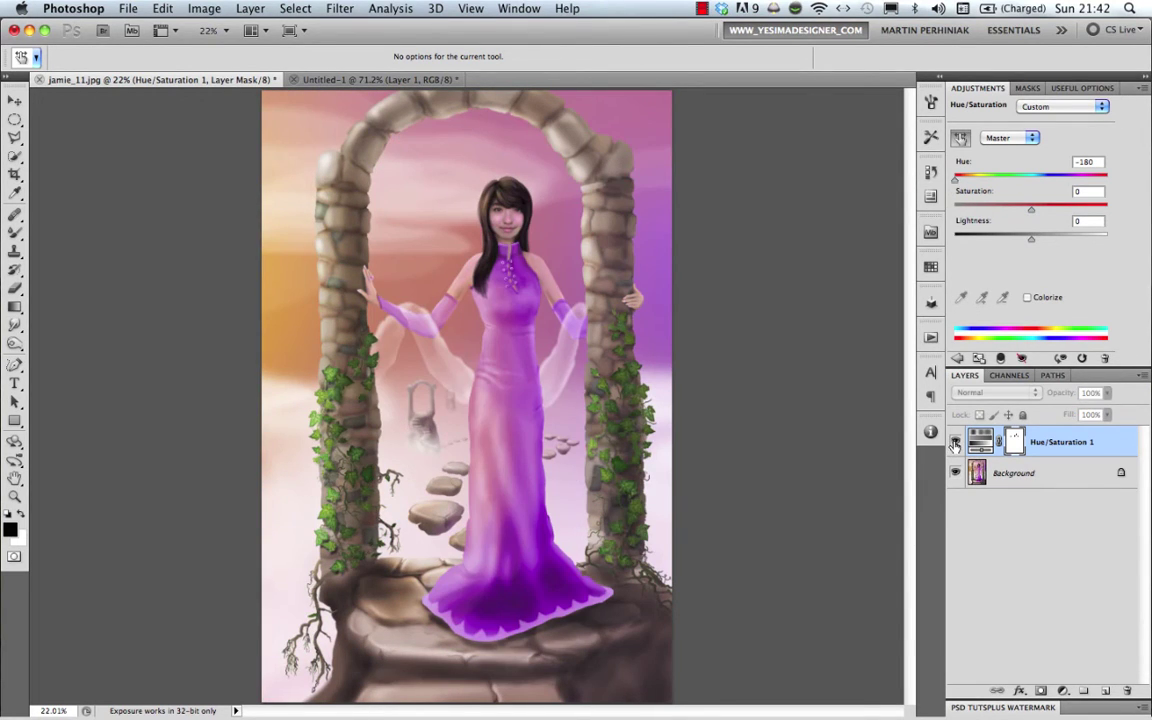
{"action": "left_click_drag", "start_coordinate": [508, 222], "coordinate": [665, 309]}
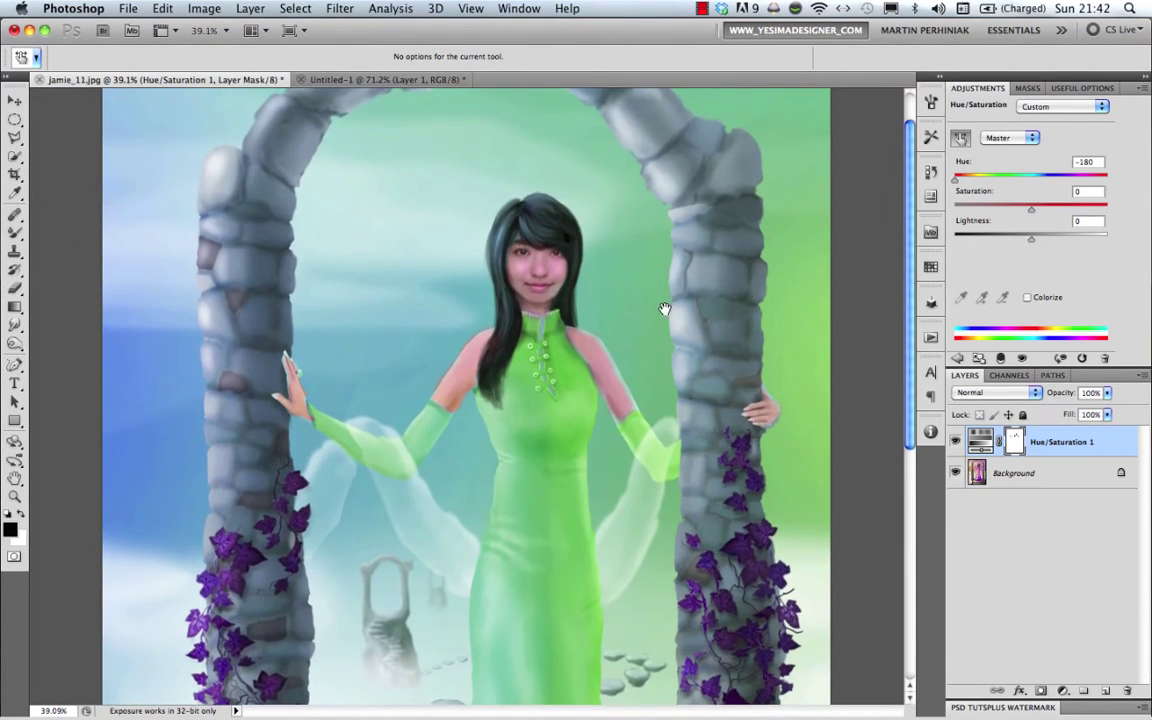
{"action": "left_click", "coordinate": [955, 443]}
{"action": "left_click", "coordinate": [955, 443]}
{"action": "left_click_drag", "start_coordinate": [955, 177], "coordinate": [1108, 189]}
{"action": "left_click_drag", "start_coordinate": [637, 324], "coordinate": [612, 334]}
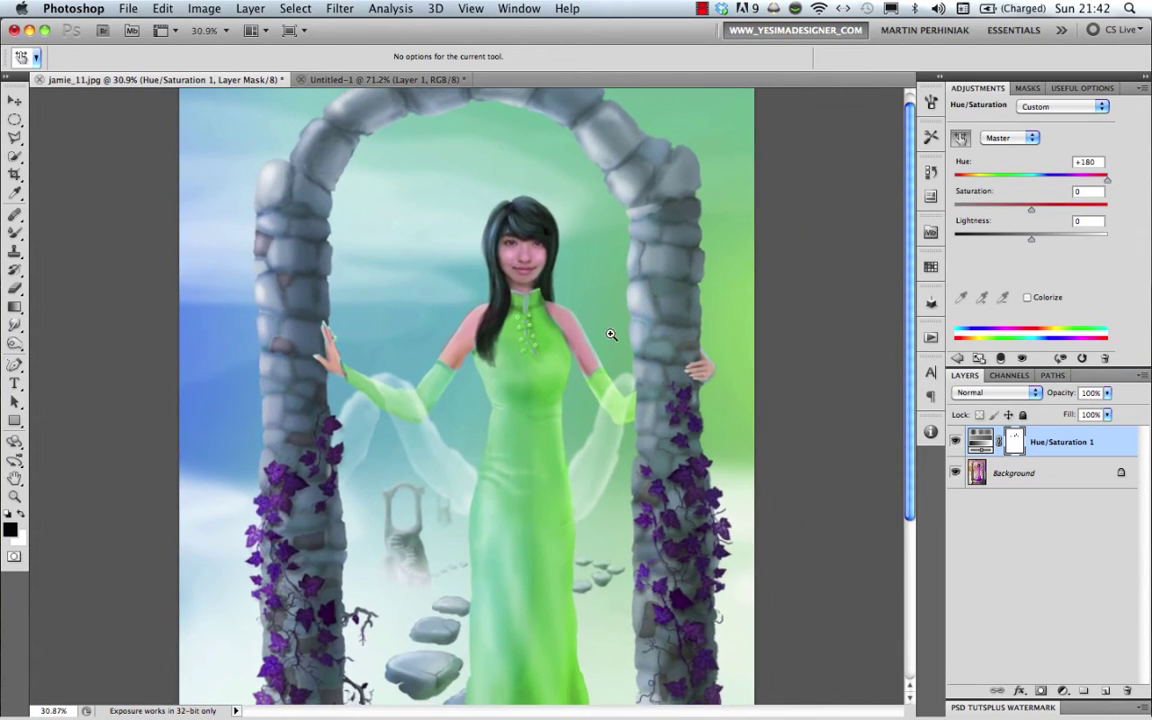
Turn on Colorize for the Hue/Saturation 1 adjustment and set its hue to 17 and saturation to 56
{"action": "left_click", "coordinate": [1026, 298]}
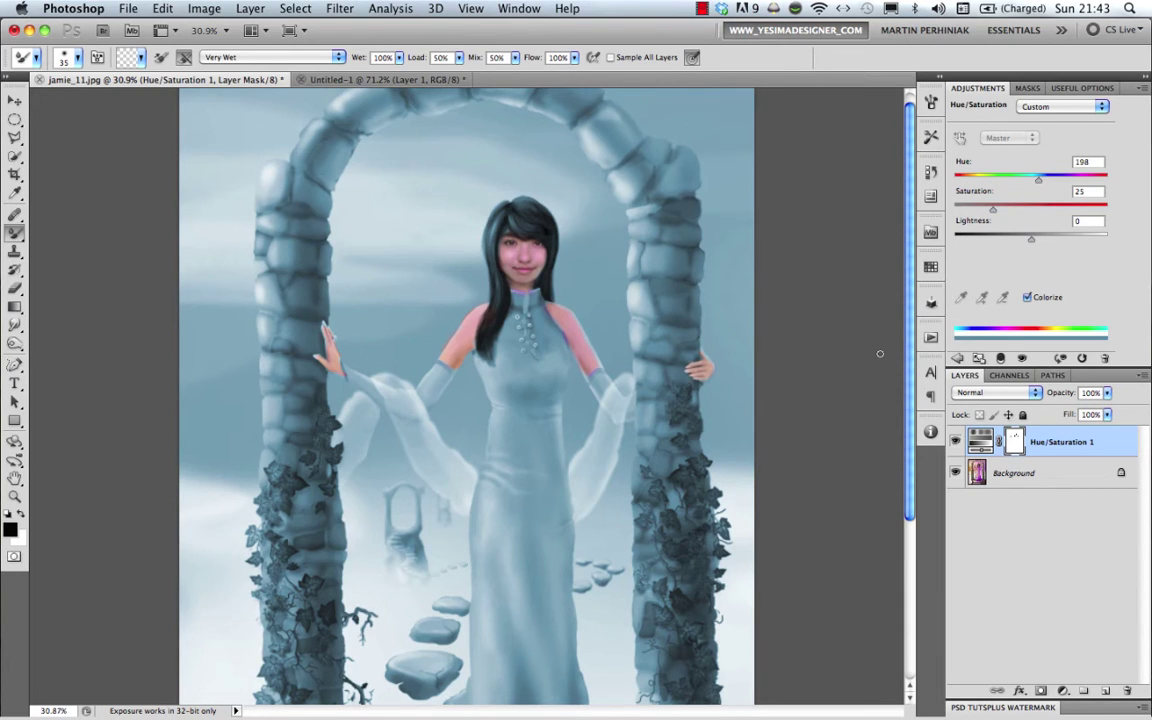
{"action": "scroll", "coordinate": [580, 355], "scroll_direction": "down", "scroll_amount": 4}
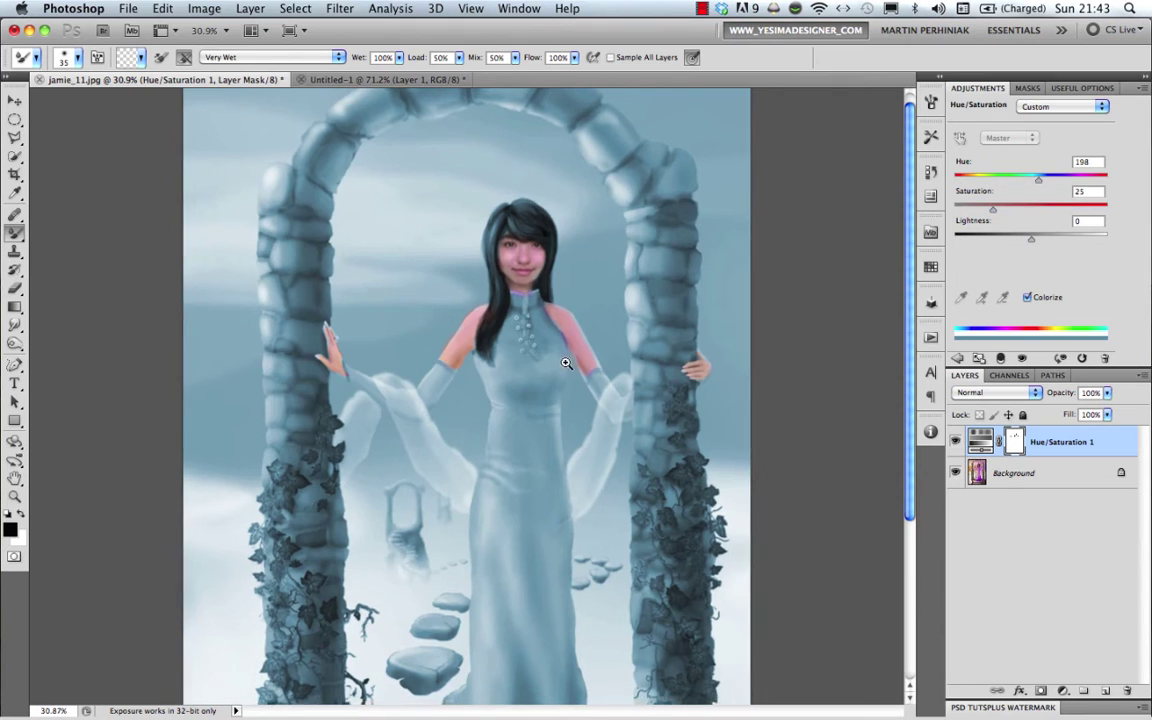
{"action": "scroll", "coordinate": [581, 340], "scroll_direction": "up", "scroll_amount": 2}
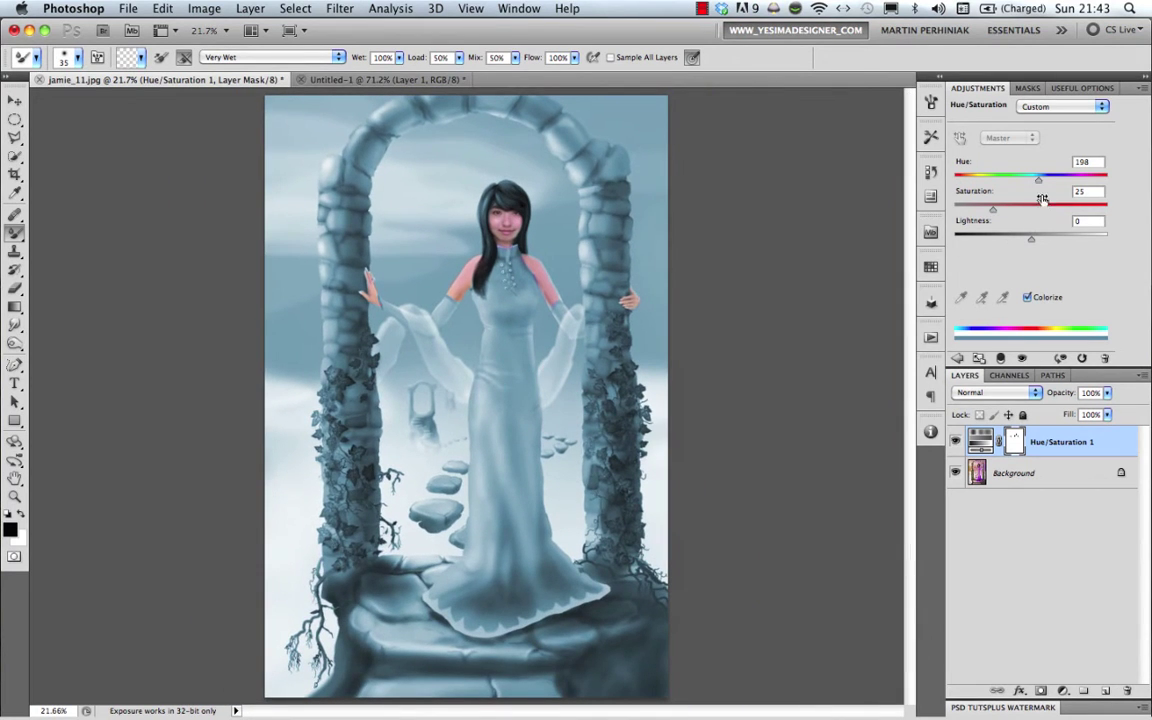
{"action": "left_click_drag", "start_coordinate": [1038, 179], "coordinate": [1115, 176]}
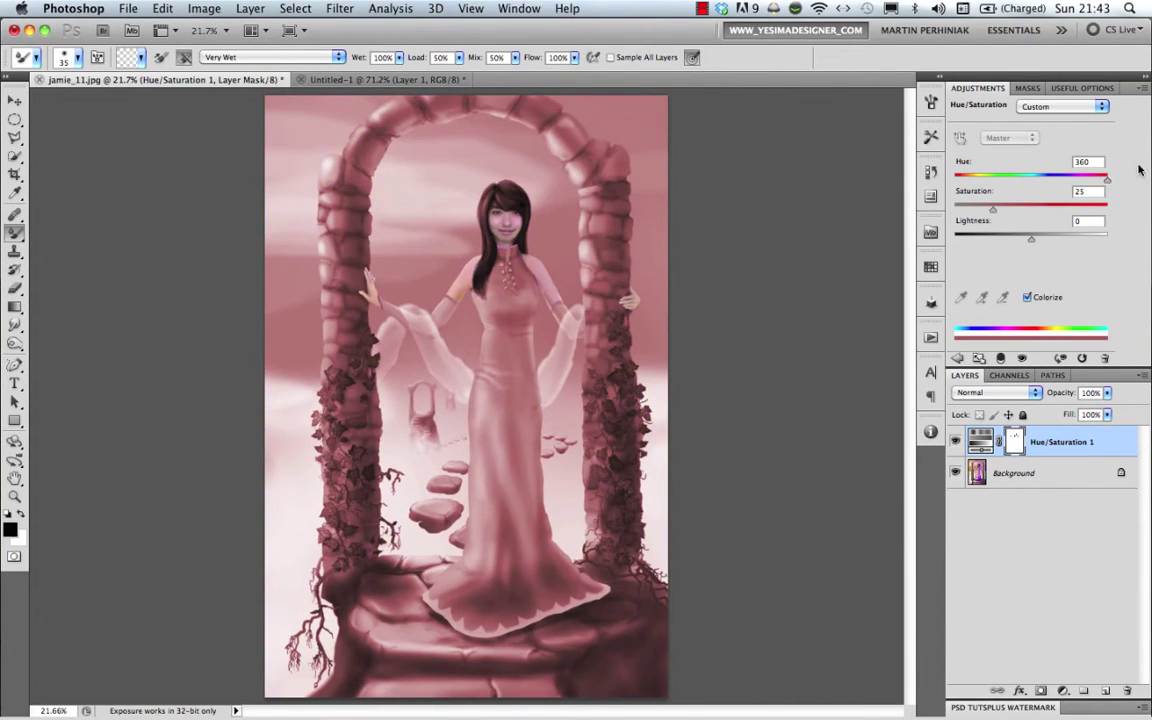
{"action": "left_click_drag", "start_coordinate": [993, 212], "coordinate": [1040, 212]}
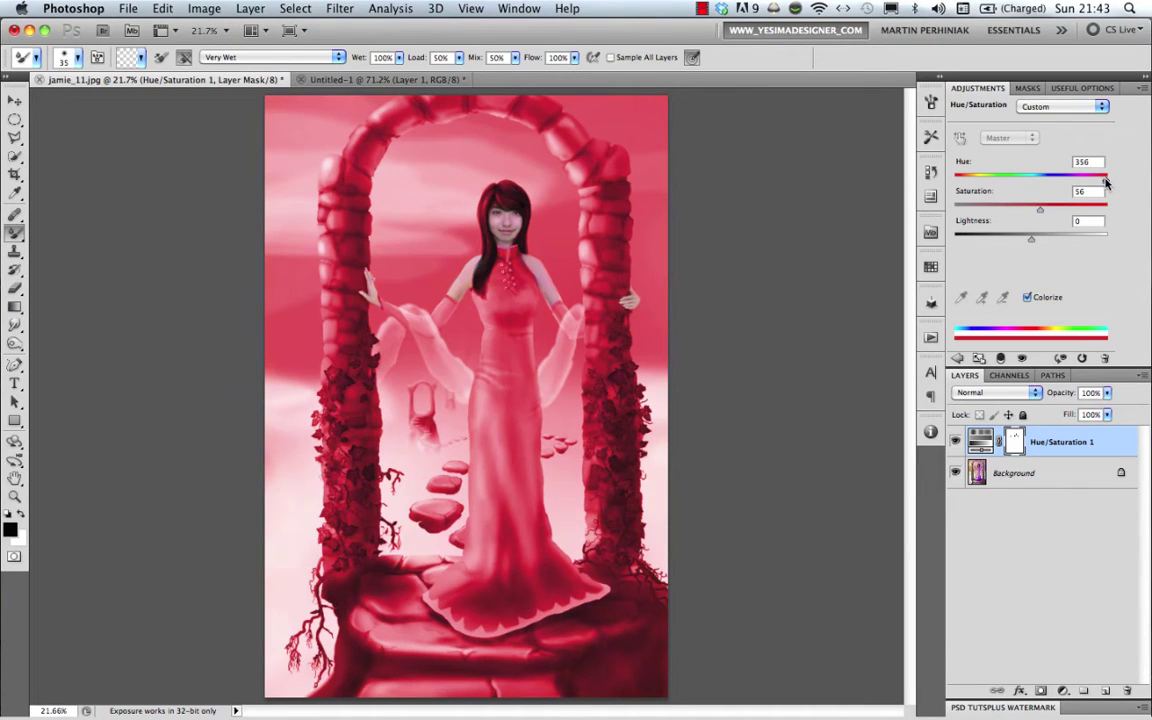
{"action": "left_click_drag", "start_coordinate": [1103, 178], "coordinate": [962, 181]}
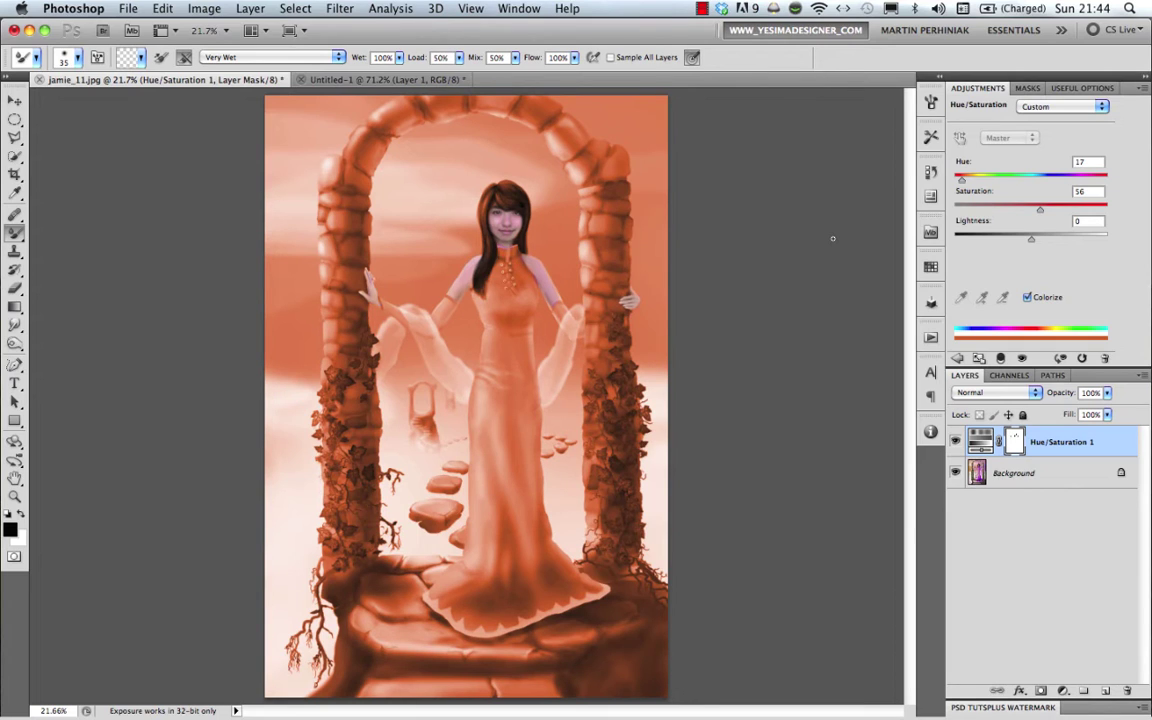
Switch to Adobe Bridge, filter the landscapes folder by the red Select label and preview DSC_0001.jpg
{"action": "key", "text": "super+Tab"}
{"action": "key", "text": "super+Tab"}
{"action": "key", "text": "super+Tab"}
{"action": "key", "text": "super+Tab"}
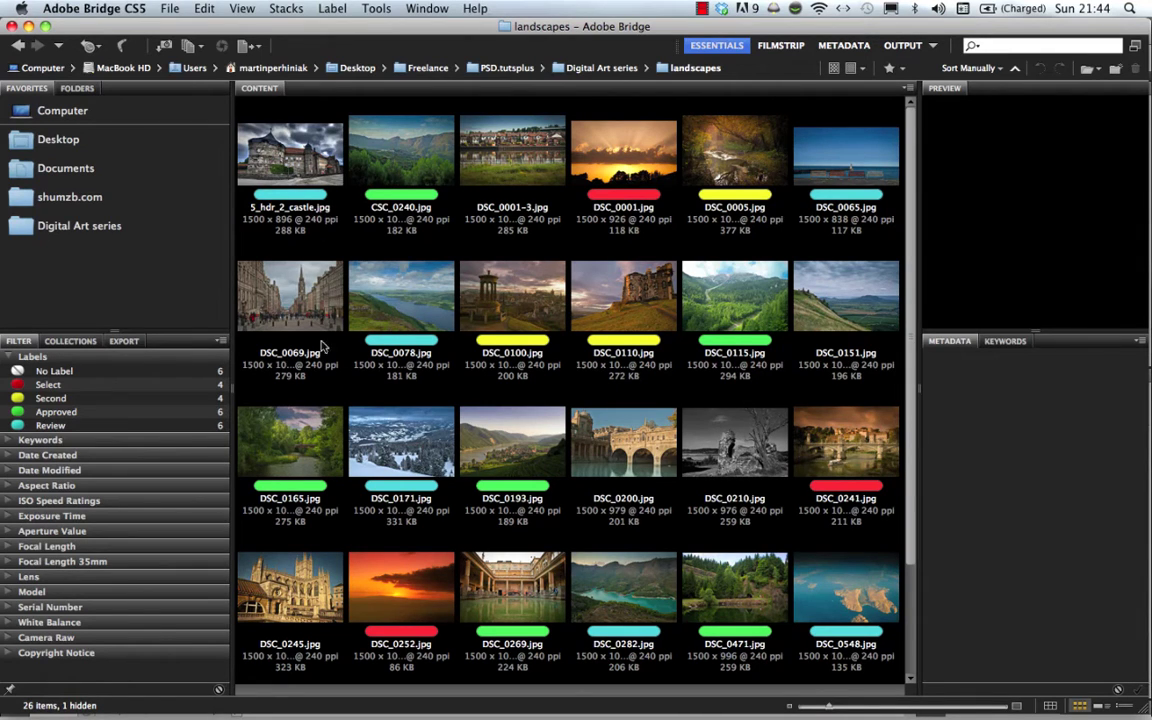
{"action": "left_click", "coordinate": [76, 386]}
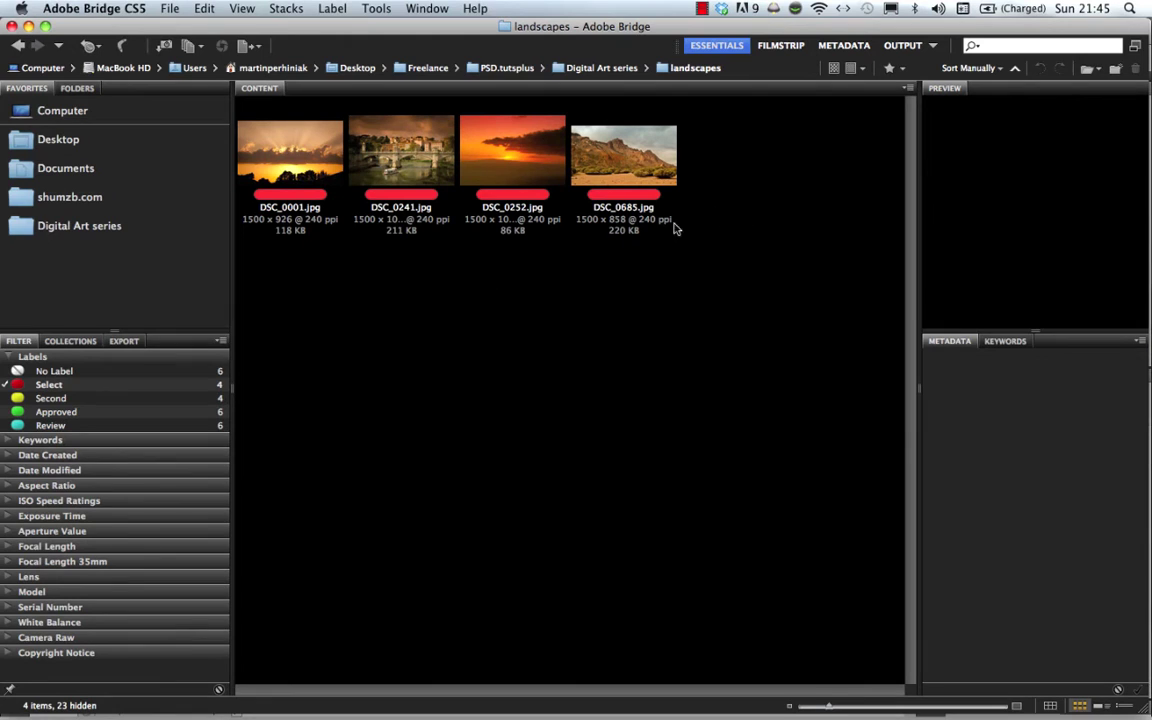
{"action": "left_click", "coordinate": [280, 178]}
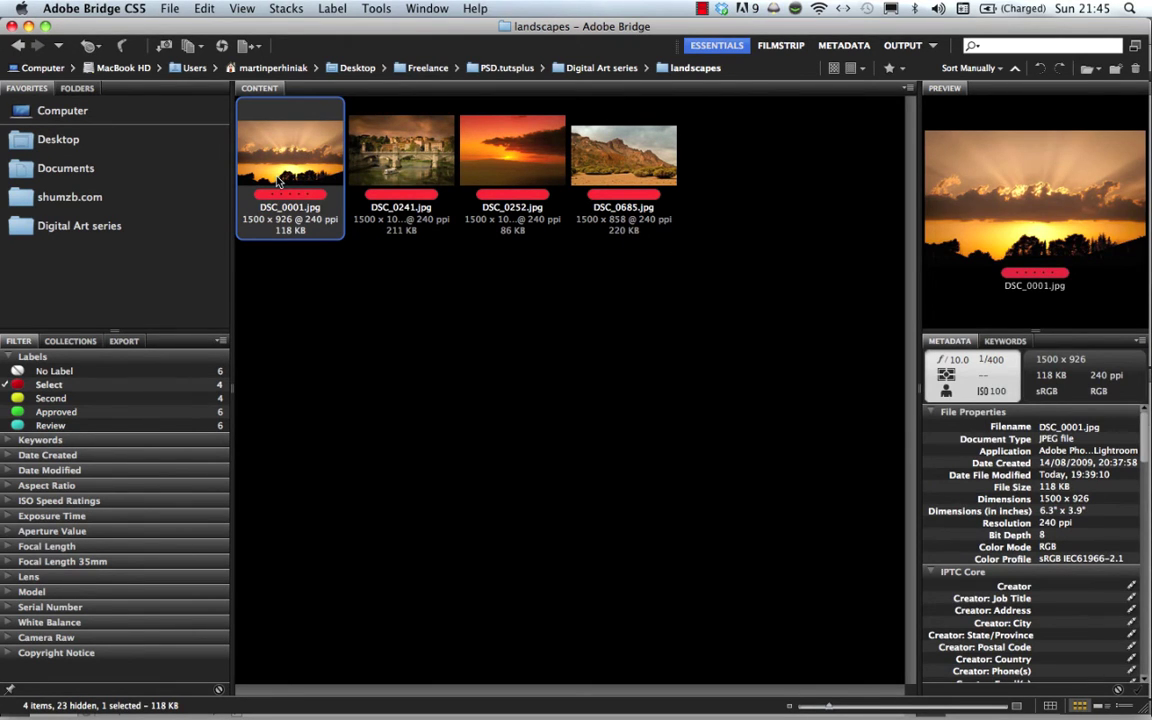
View the red-labelled landscape photos full screen from DSC_0001.jpg to DSC_0685.jpg, and return to the thumbnails
{"action": "key", "text": "space"}
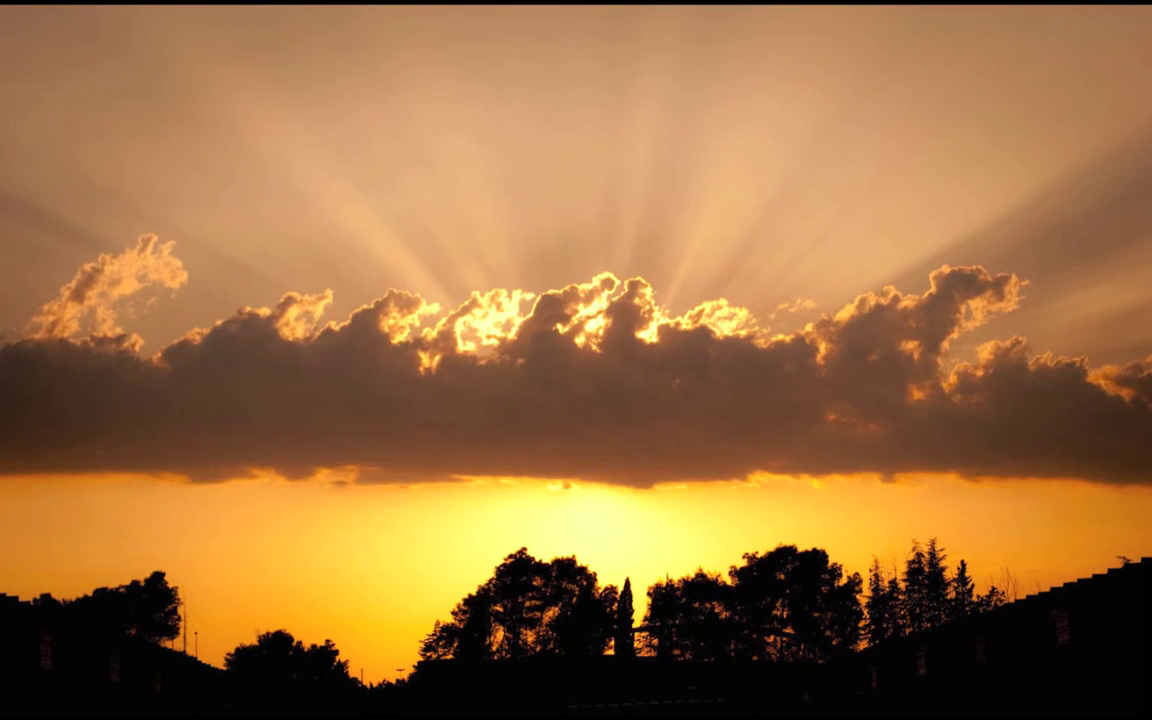
{"action": "key", "text": "Right"}
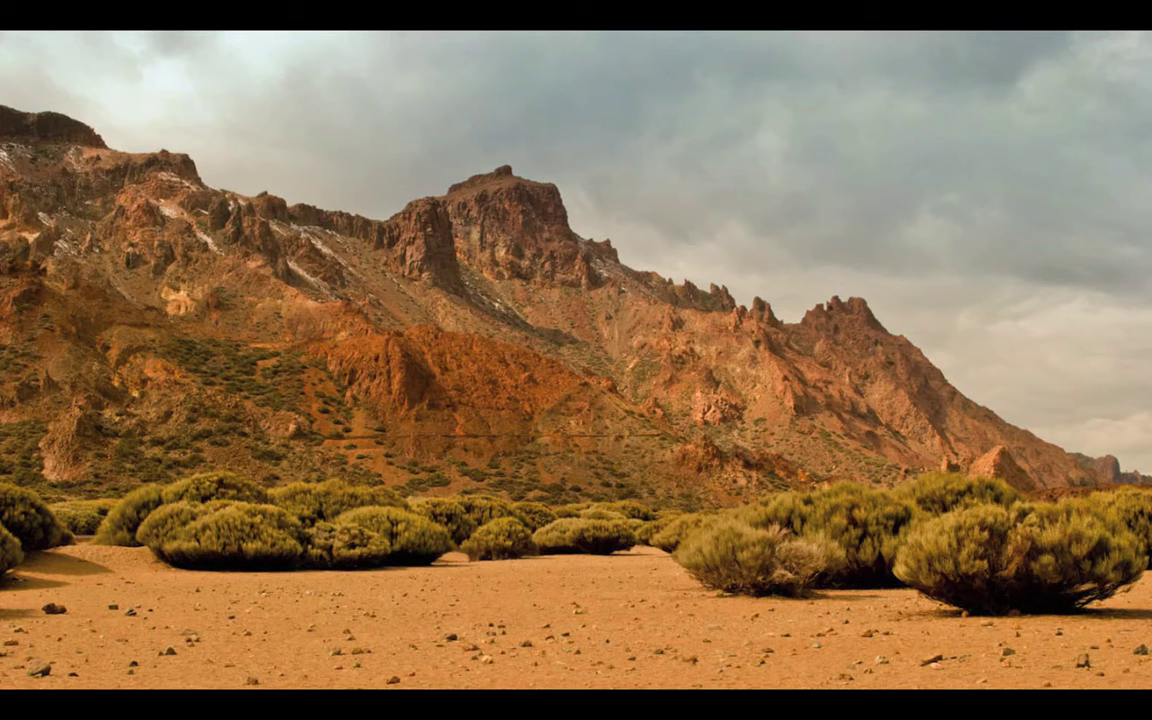
{"action": "key", "text": "Escape"}
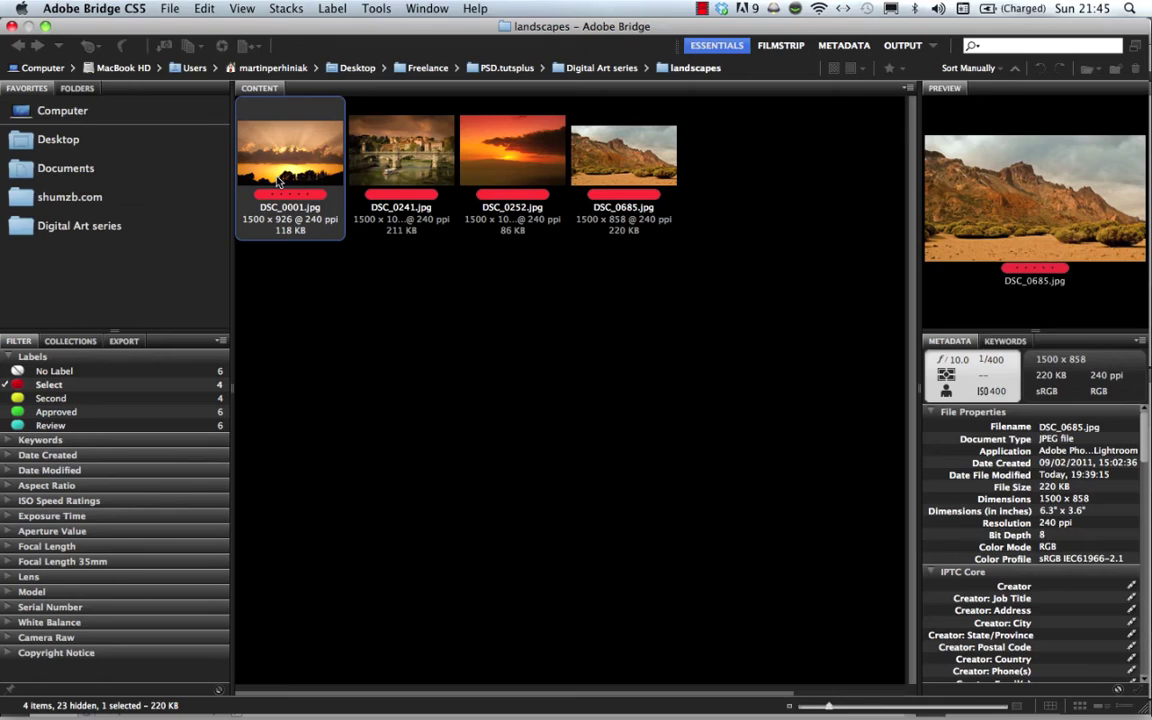
Change the label filter from Select to Review and view 5_hdr_2_castle.jpg full screen
{"action": "left_click", "coordinate": [45, 384]}
{"action": "left_click", "coordinate": [58, 428]}
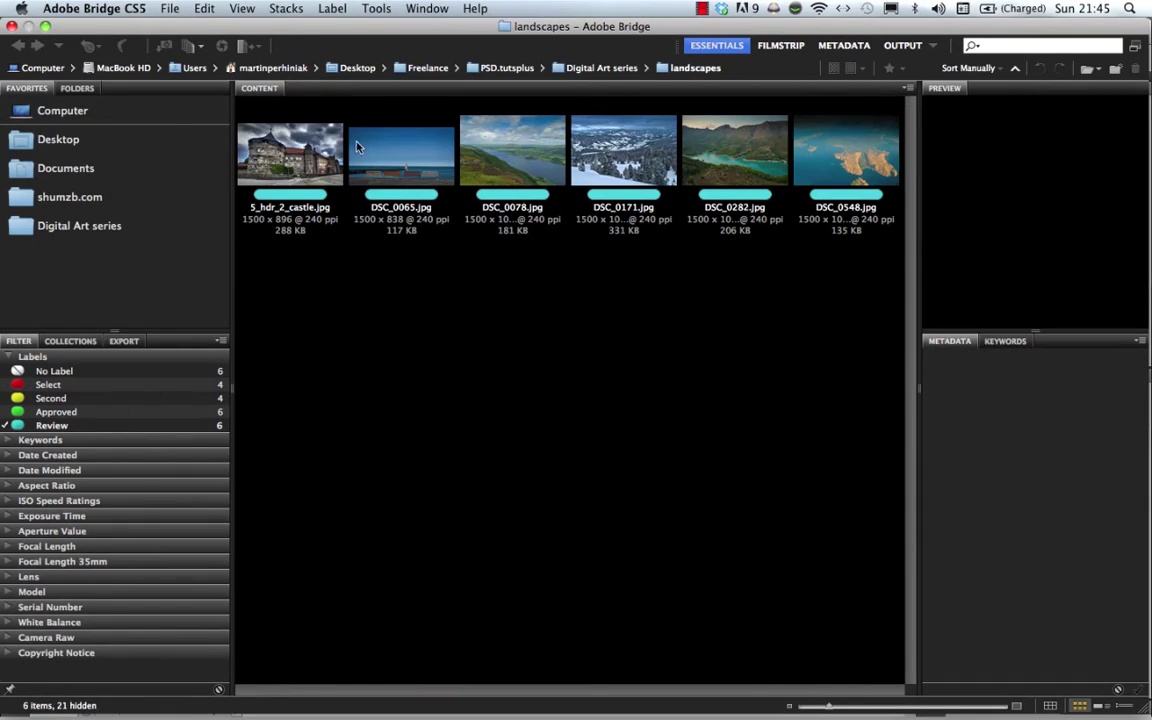
{"action": "left_click", "coordinate": [320, 127]}
{"action": "key", "text": "space"}
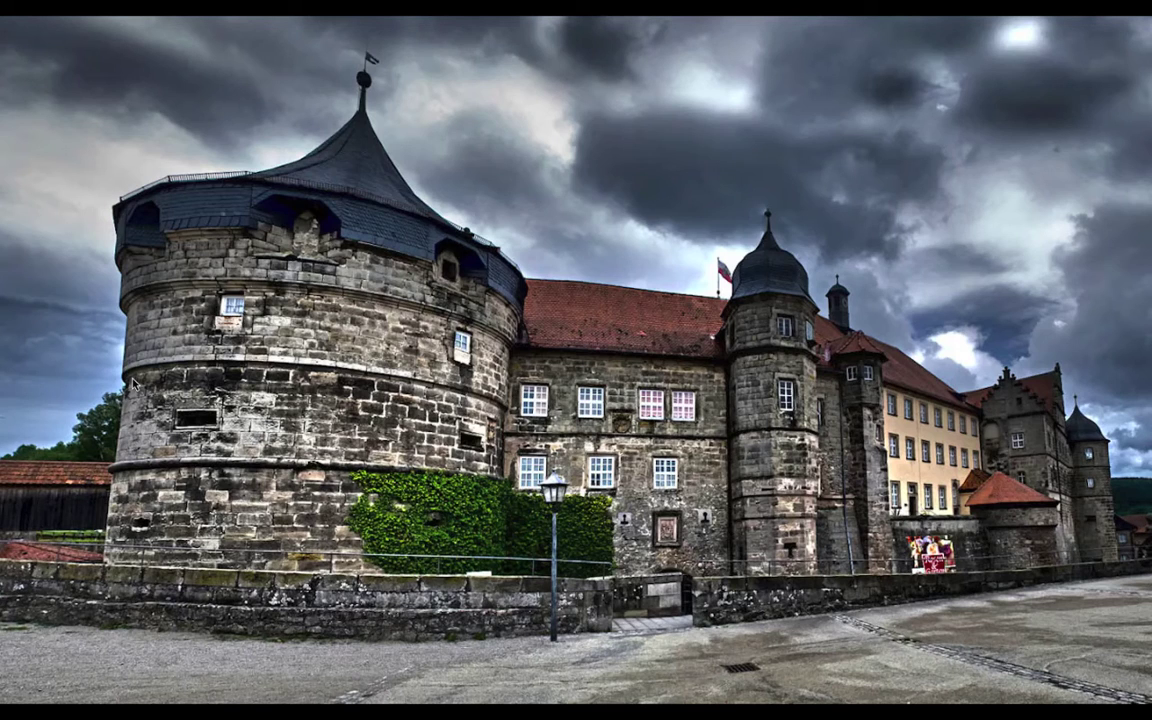
Browse the remaining Review-labelled photos full screen from DSC_0065.jpg to DSC_0548.jpg, and return to the thumbnails
{"action": "key", "text": "Right"}
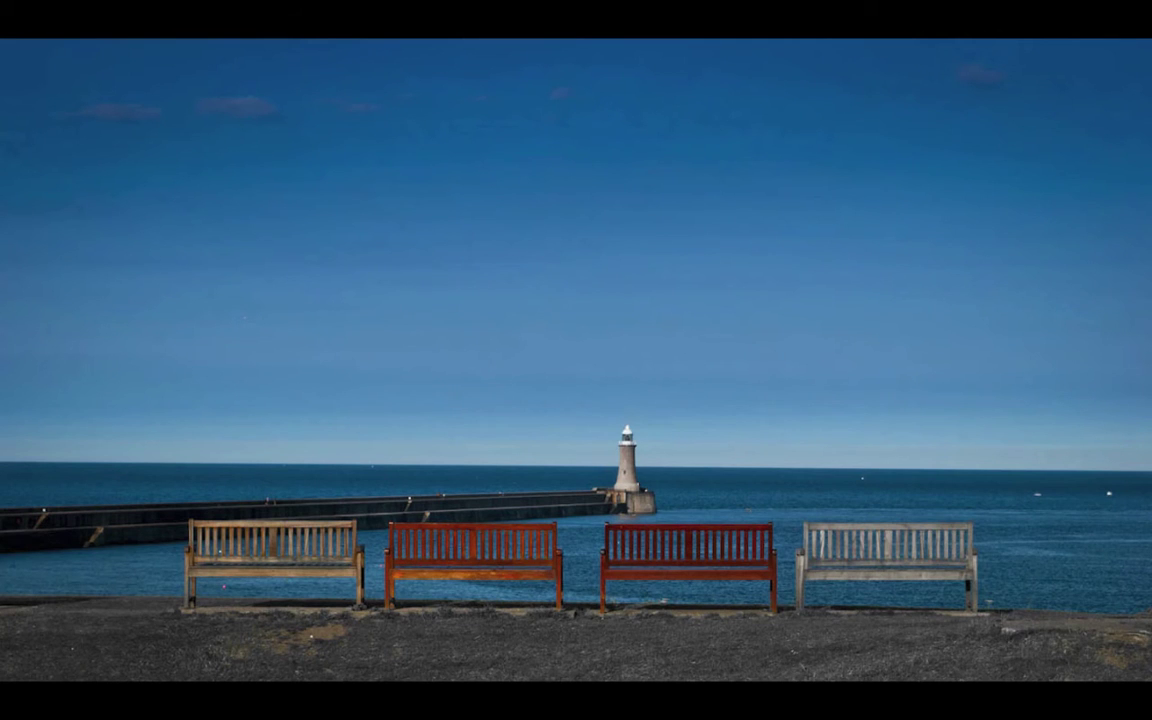
{"action": "key", "text": "Right"}
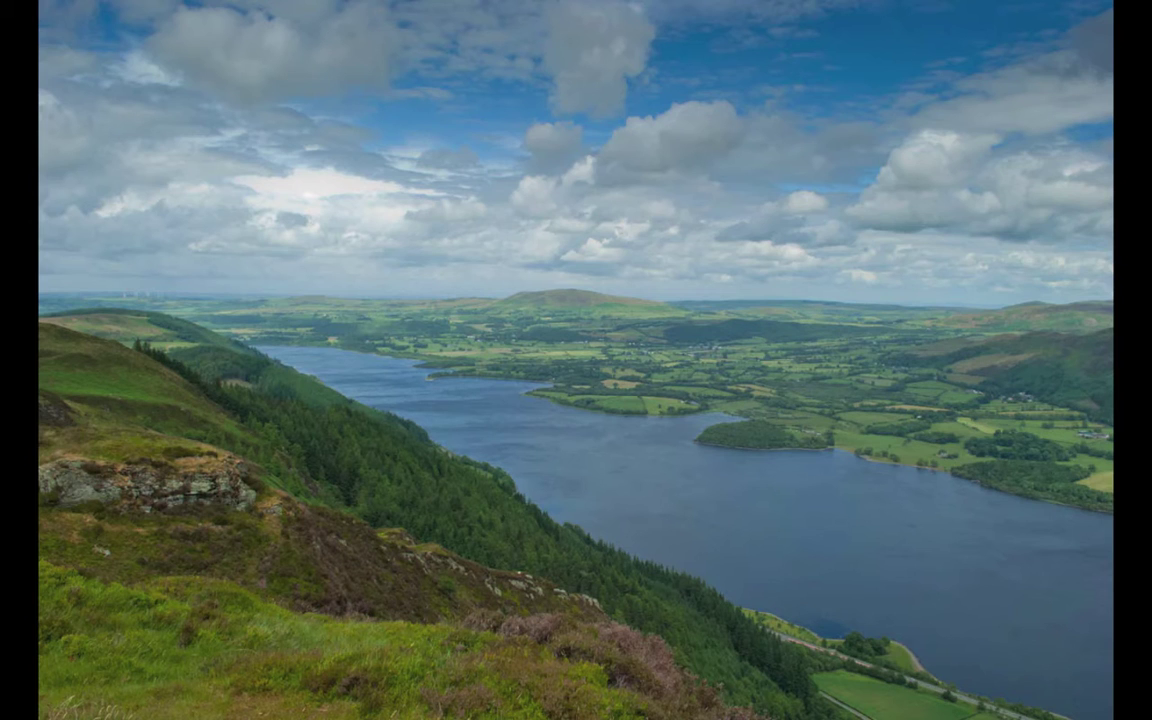
{"action": "key", "text": "Right"}
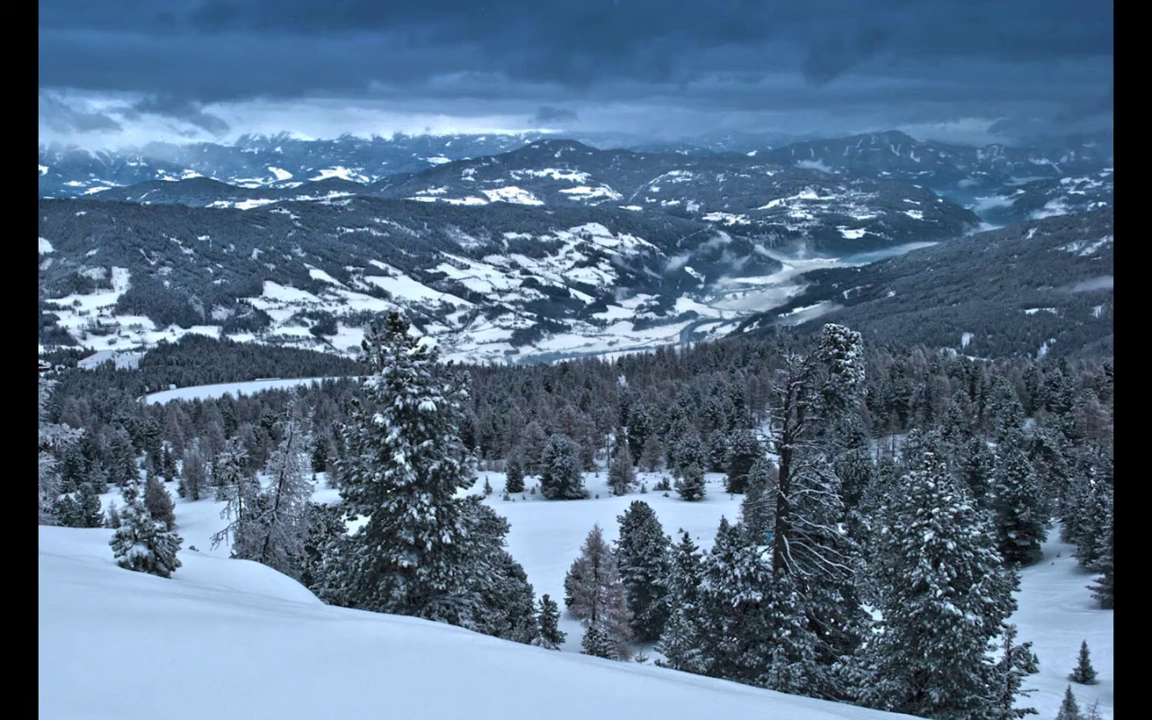
{"action": "key", "text": "Left"}
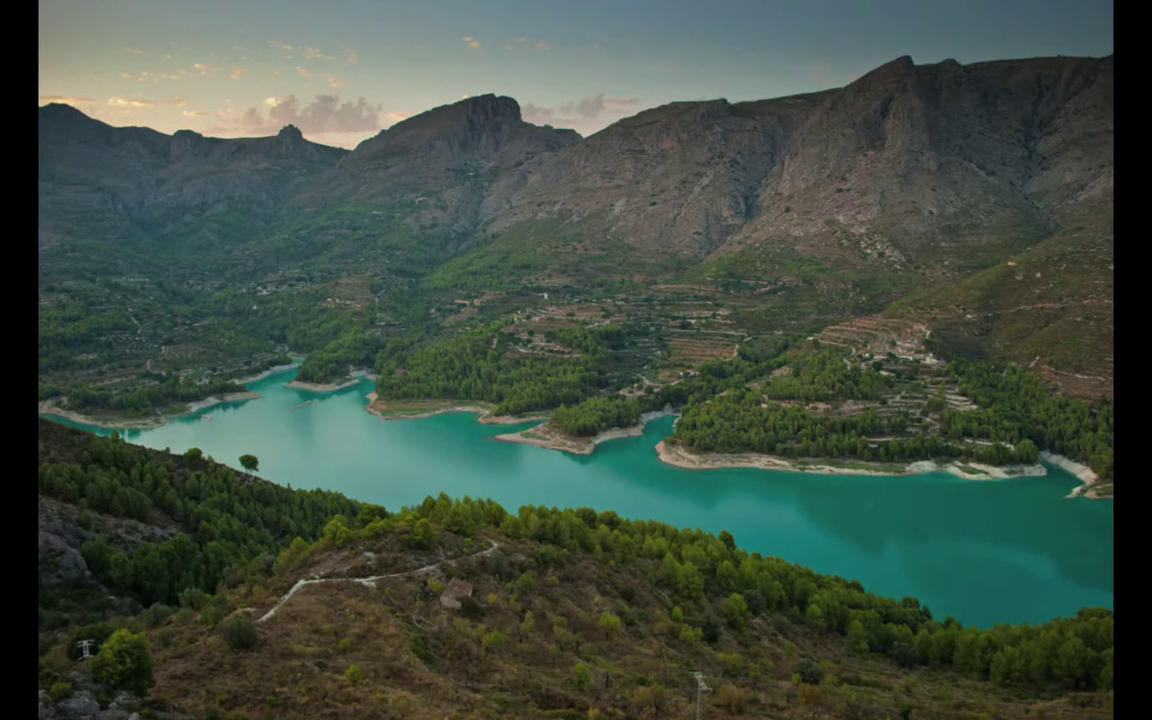
{"action": "key", "text": "Left"}
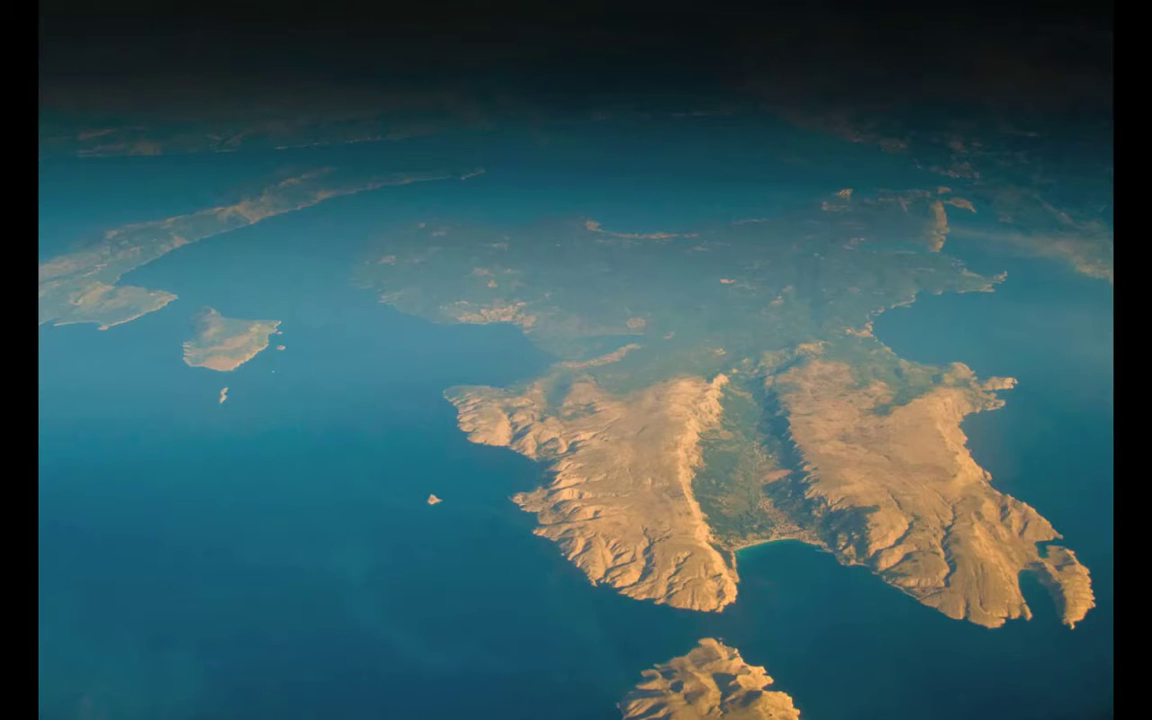
{"action": "key", "text": "space"}
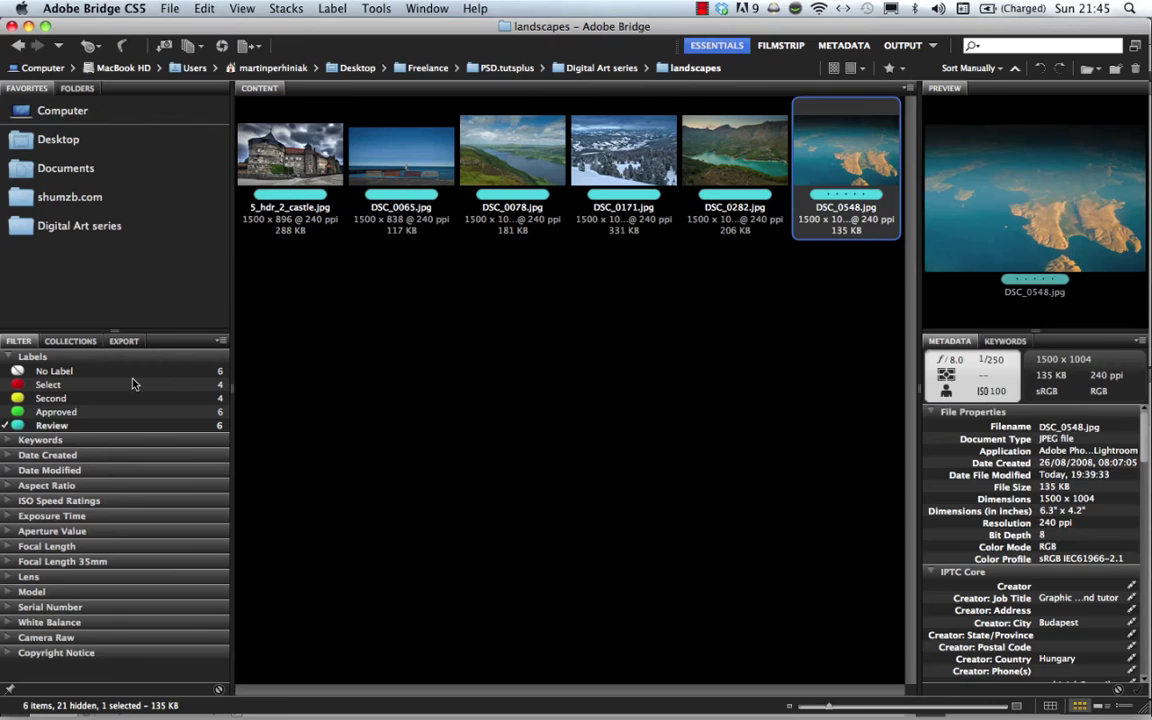
Change the label filter from Review to Approved and view CSC_0240.jpg full screen
{"action": "left_click", "coordinate": [60, 411]}
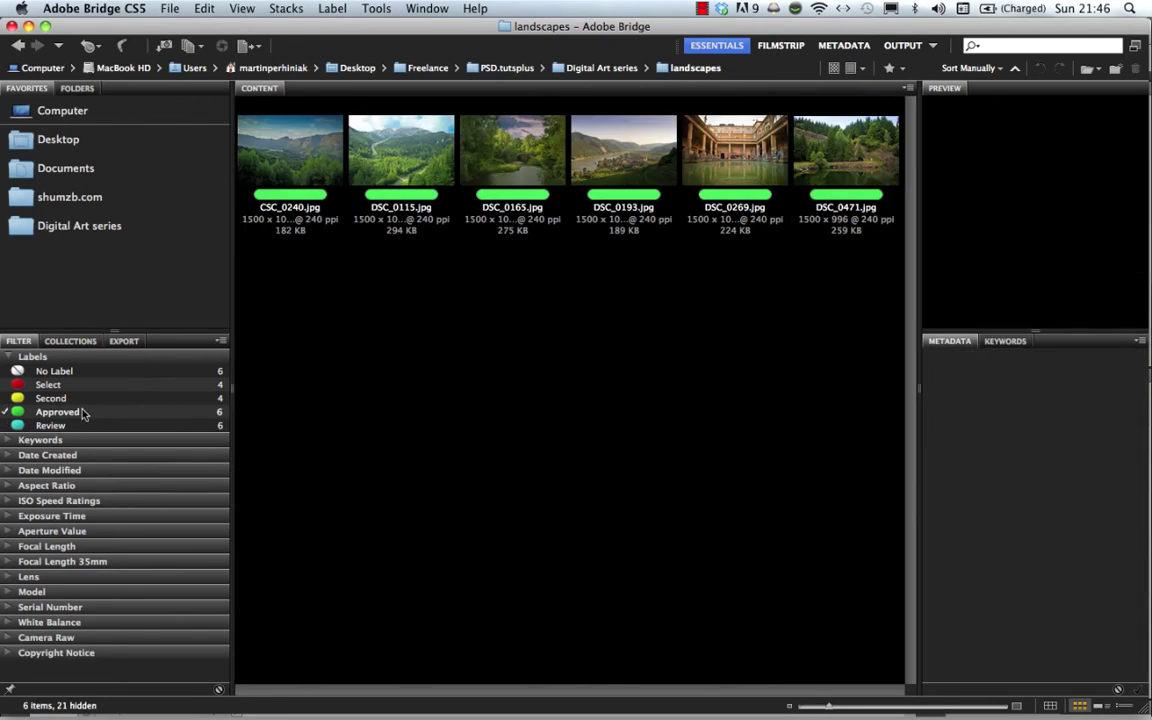
{"action": "left_click", "coordinate": [277, 148]}
{"action": "key", "text": "space"}
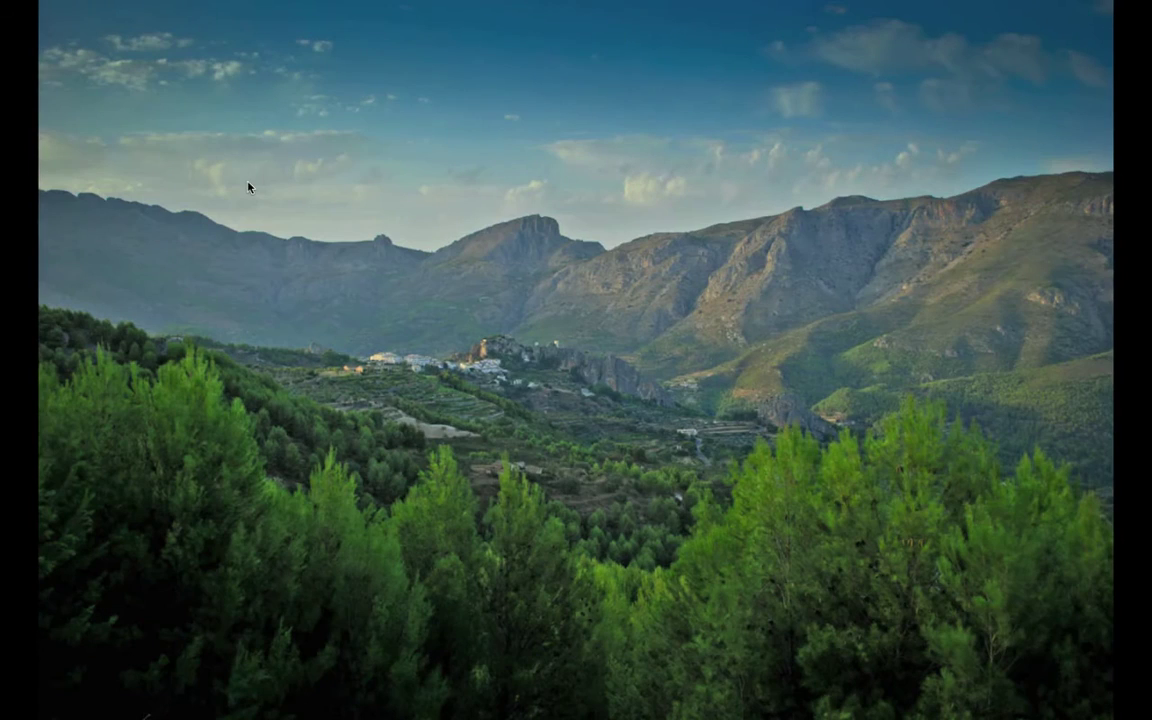